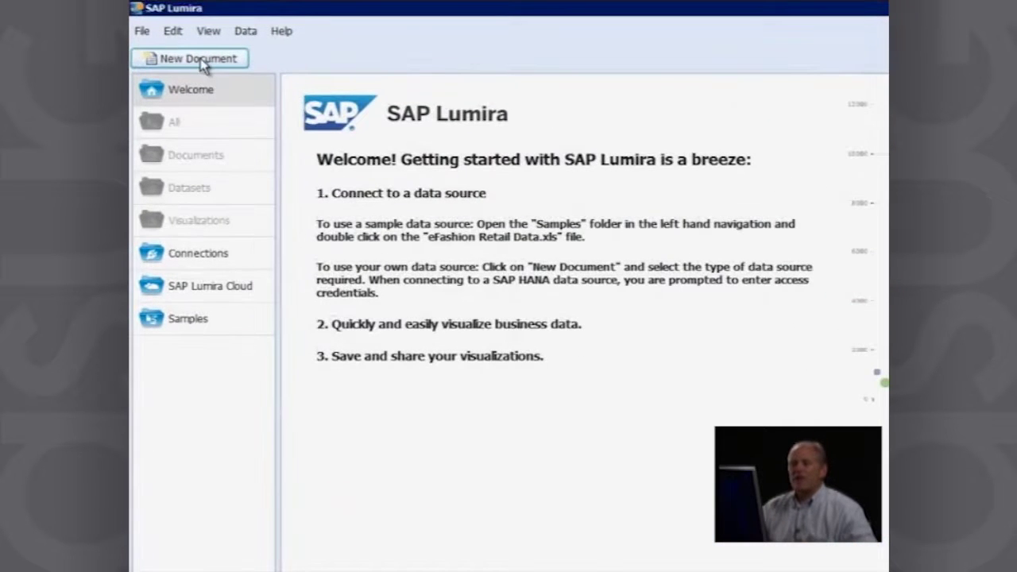
Step: Start a new document with SAP HANA Online as the data source
left_click(199, 60)
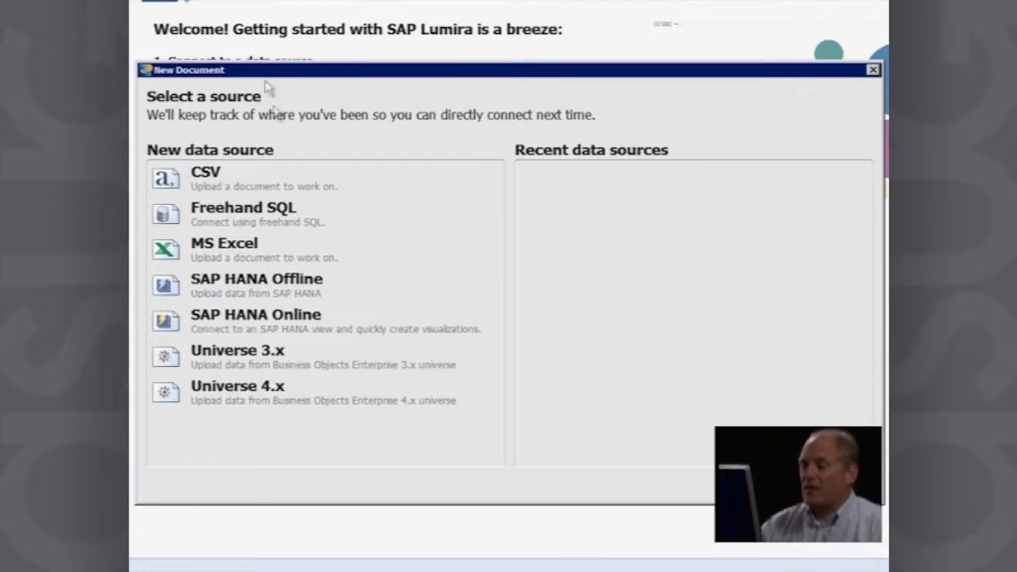
left_click(280, 321)
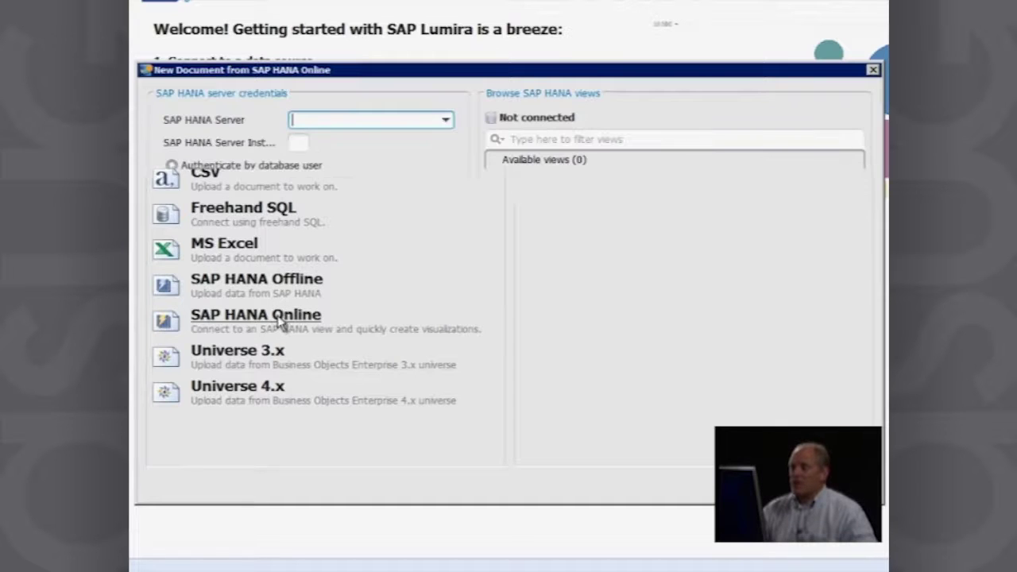
left_click(446, 121)
left_click(445, 121)
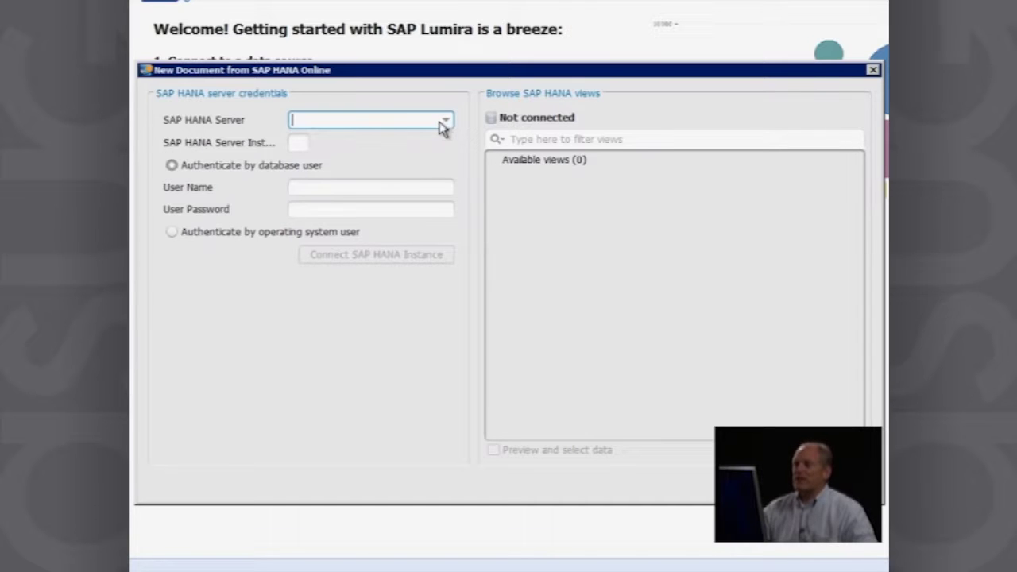
Step: Enter HANA2:30015 as the SAP HANA server and 00 as the instance number
type("H")
key("BackSpace")
type("HANA2")
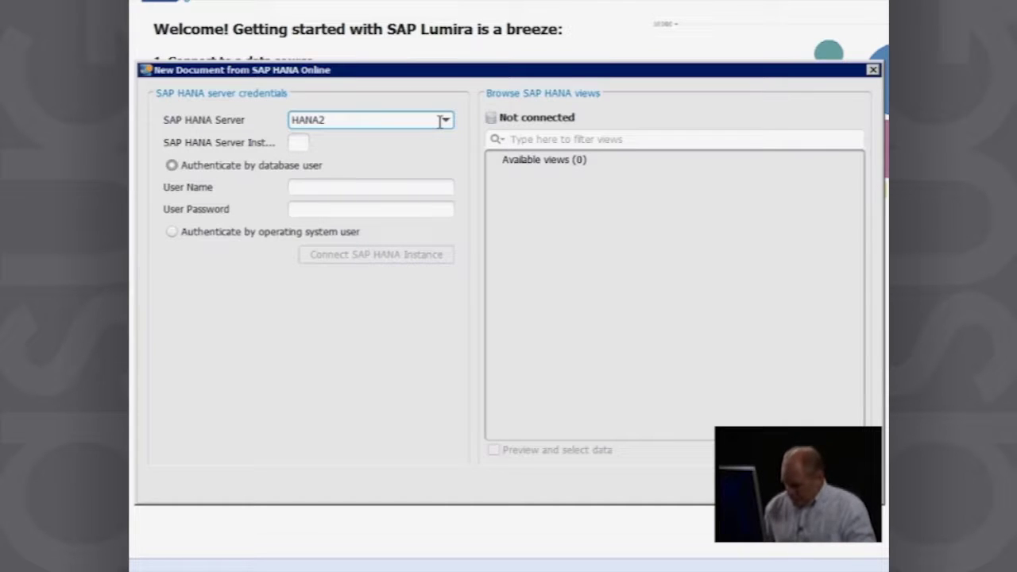
type(":3001")
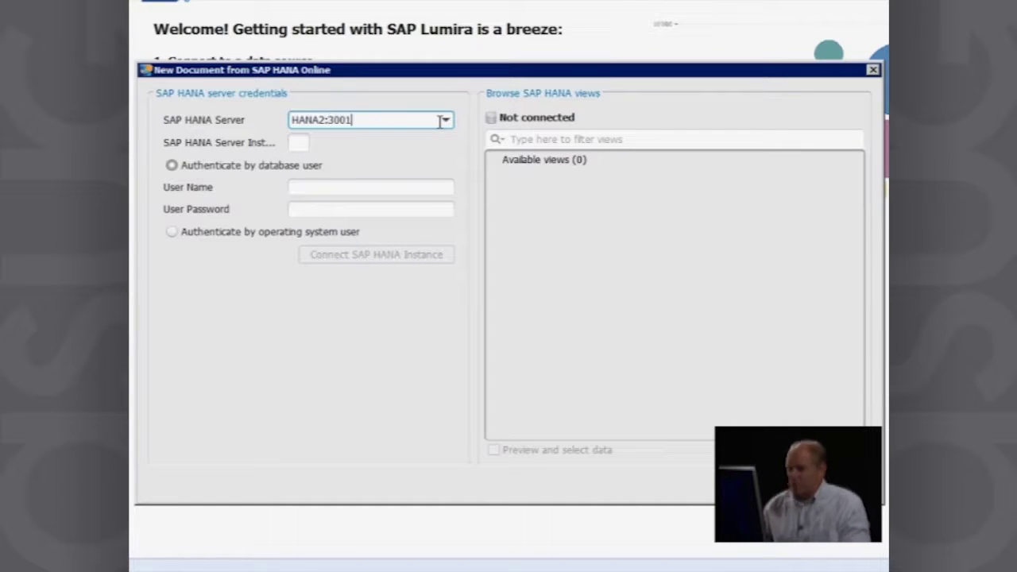
type("5")
key("Tab")
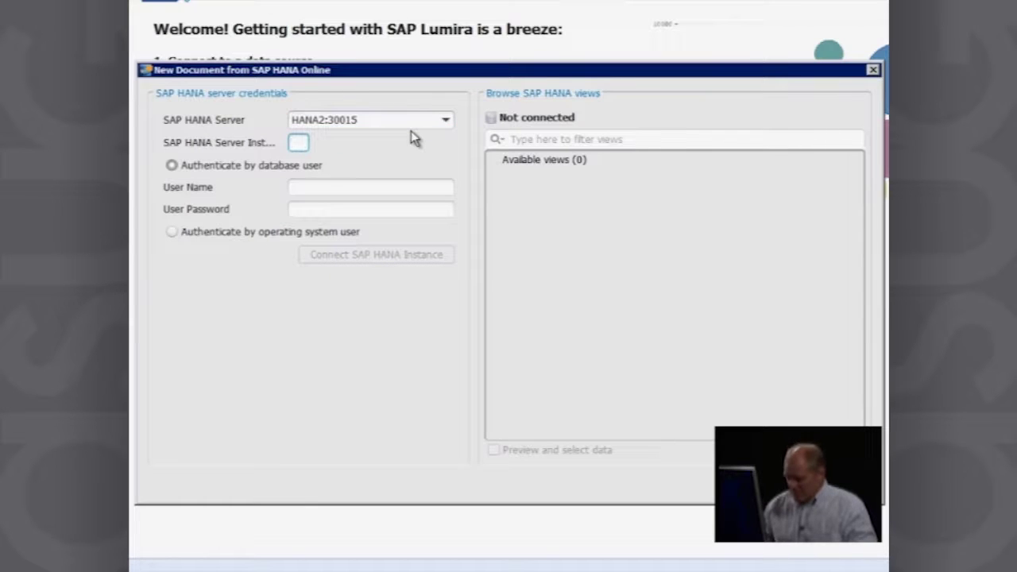
type("00")
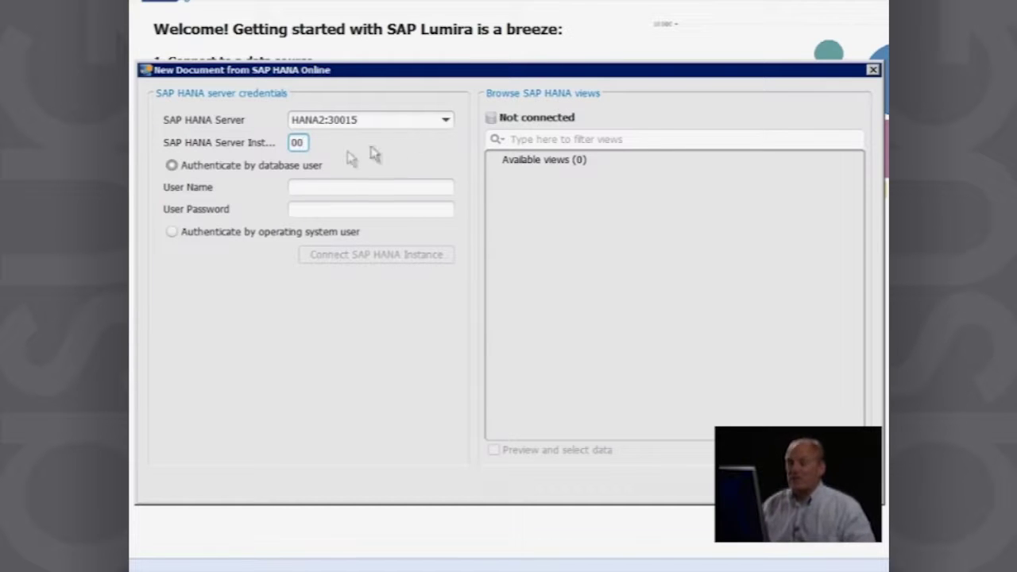
Step: Authenticate as database user SYSTEM with its password, try connecting, and dismiss the failure error
left_click(244, 169)
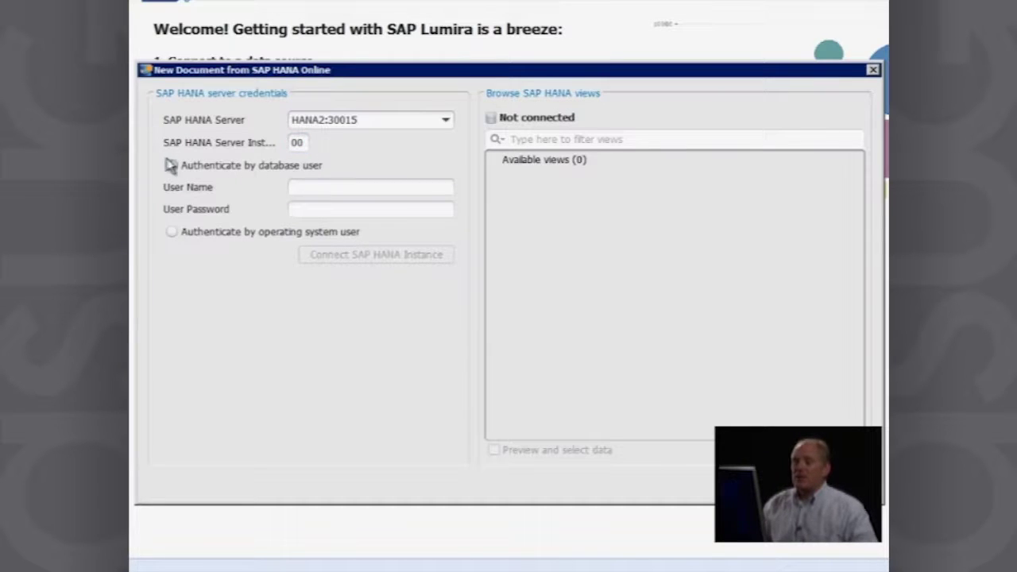
left_click(321, 186)
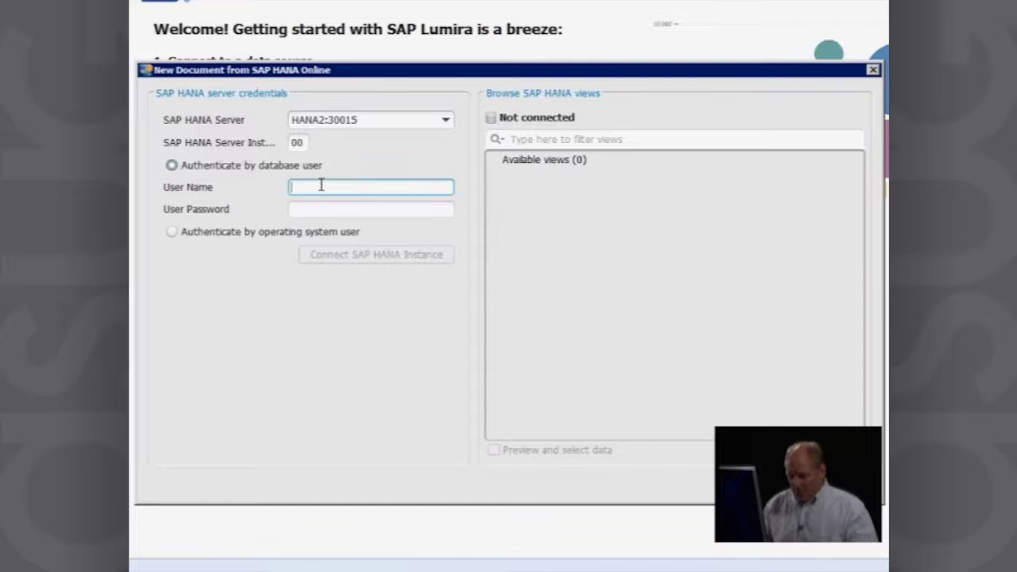
type("SYSTEM")
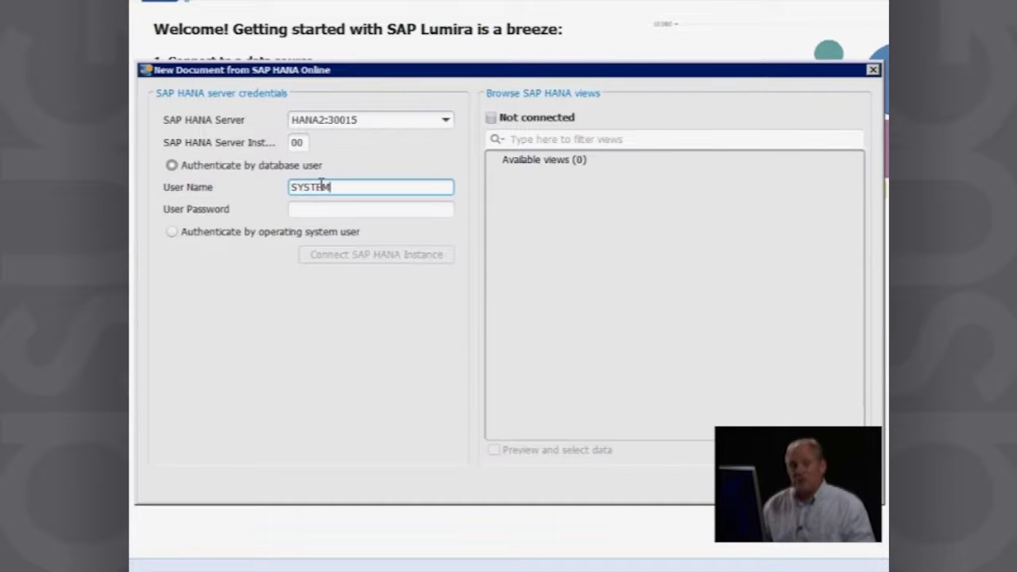
key("Tab")
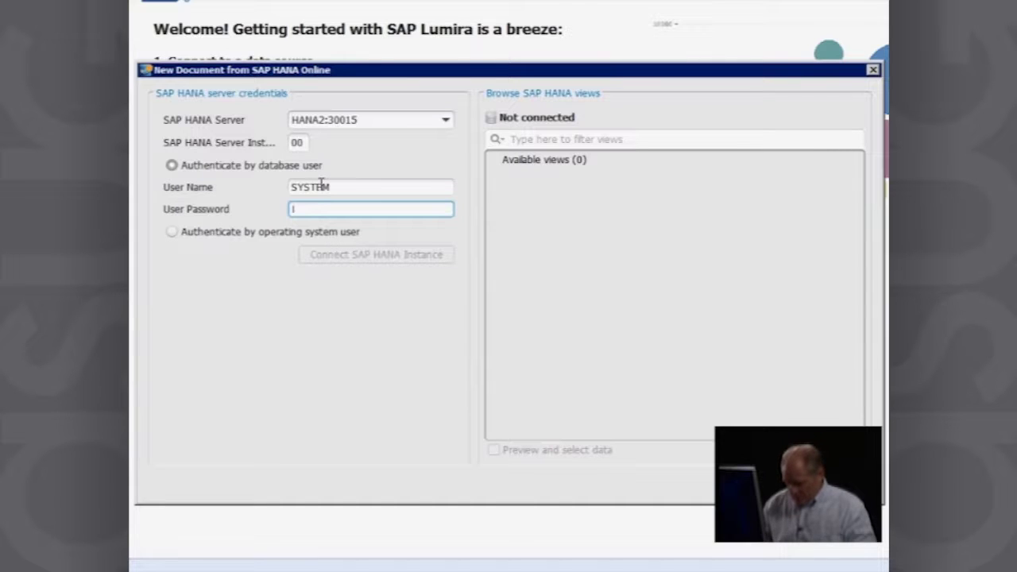
type("manager")
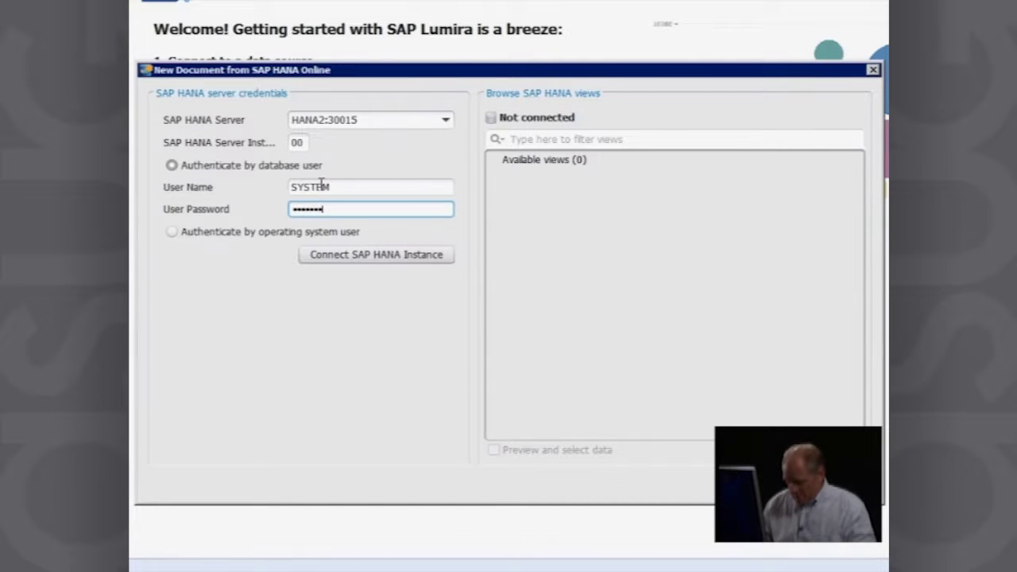
type("***")
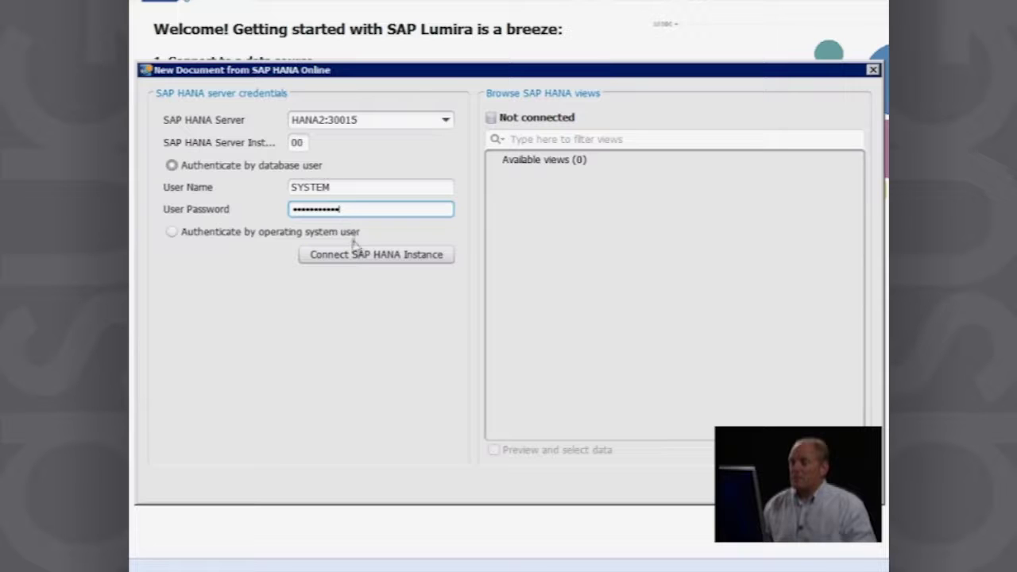
left_click(348, 254)
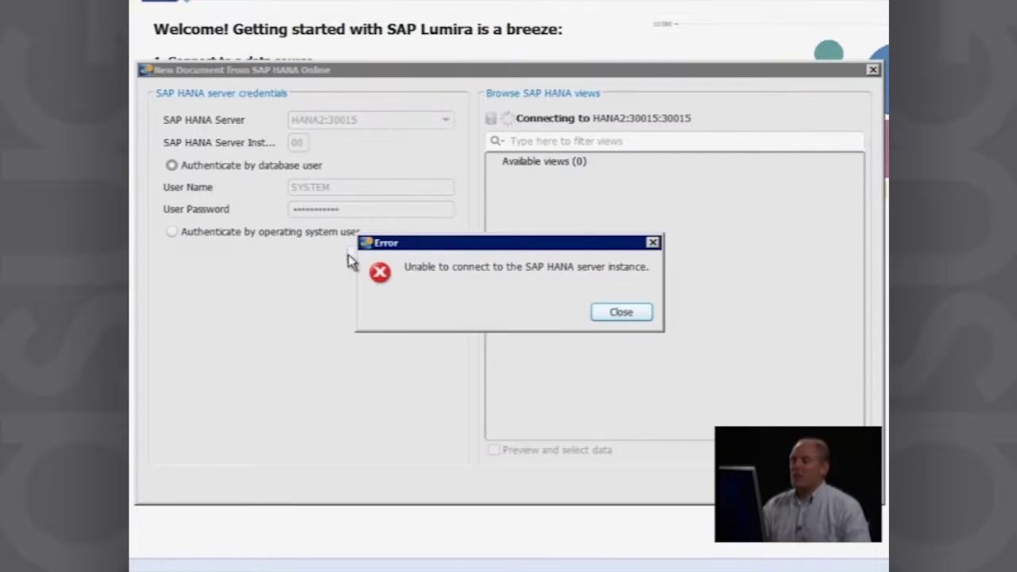
left_click(621, 313)
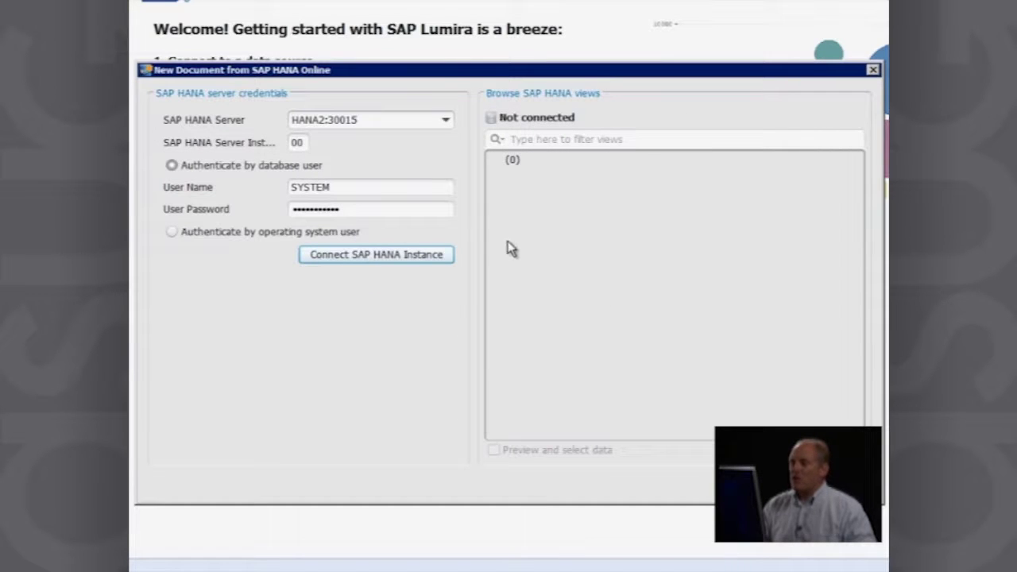
Step: Change the server address to HANA2 and connect, listing the 27 available views
left_click(395, 119)
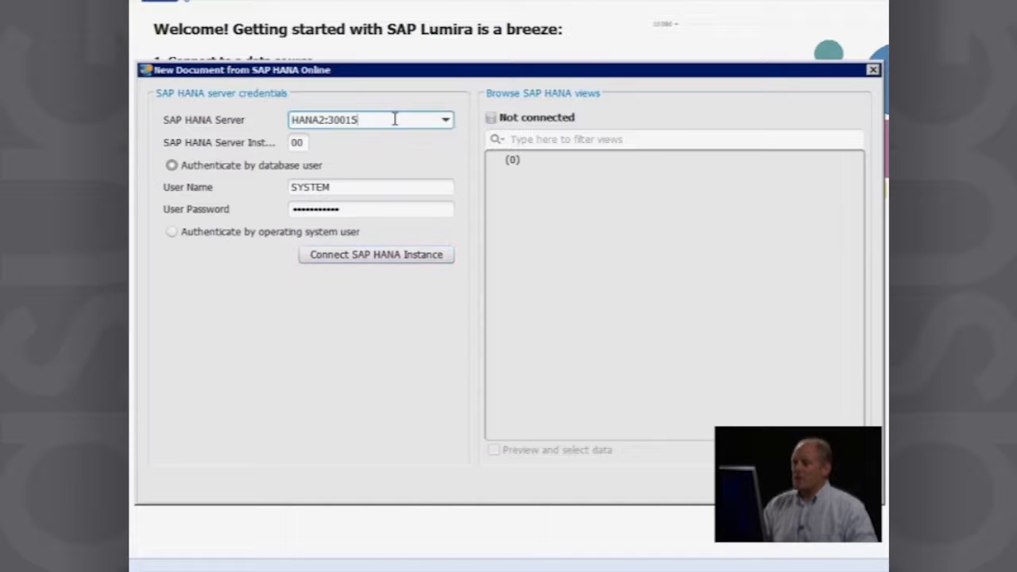
key("BackSpace")
key("BackSpace")
key("BackSpace")
key("BackSpace")
key("BackSpace")
key("BackSpace")
key("BackSpace")
key("BackSpace")
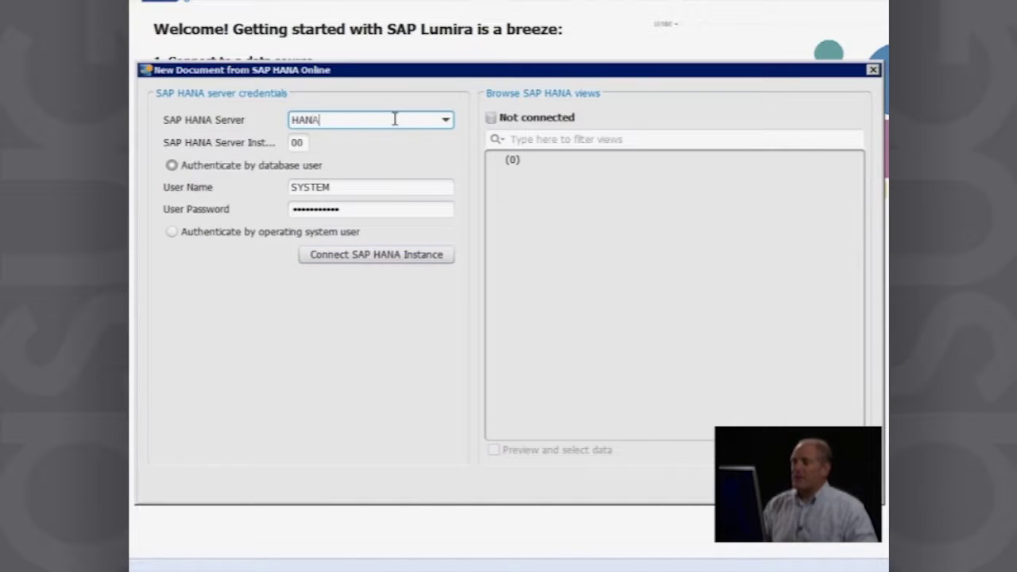
type("A2")
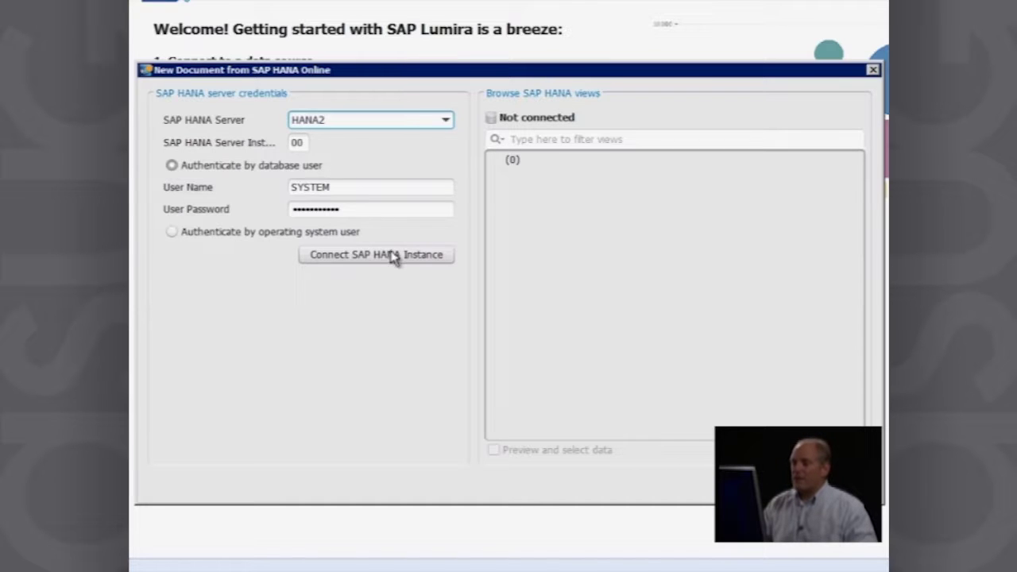
left_click(388, 256)
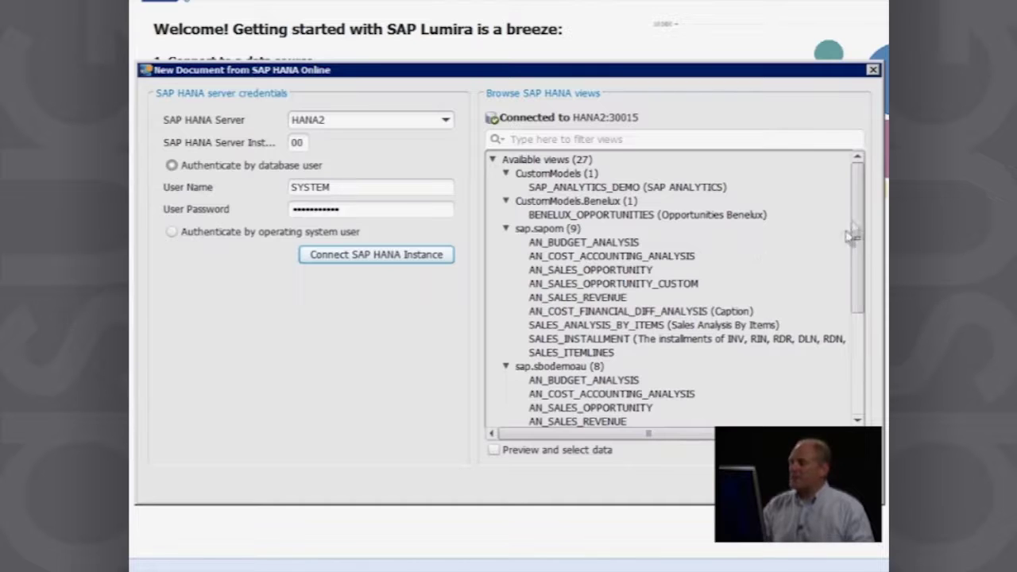
Step: Create the document from the AN_SALES_REVENUE view under sap.sbodemous
left_click_drag(863, 228, 613, 289)
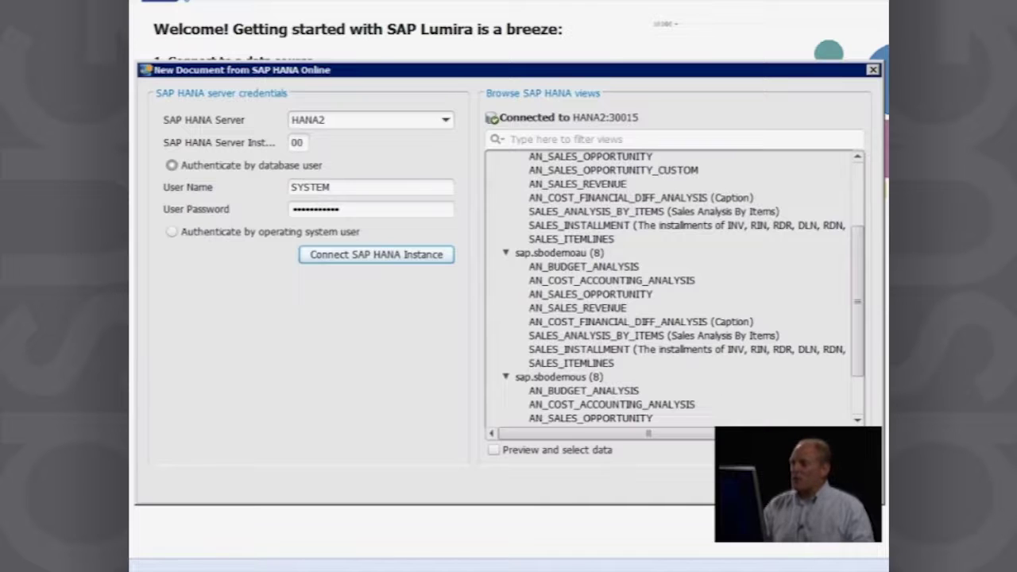
left_click(861, 403)
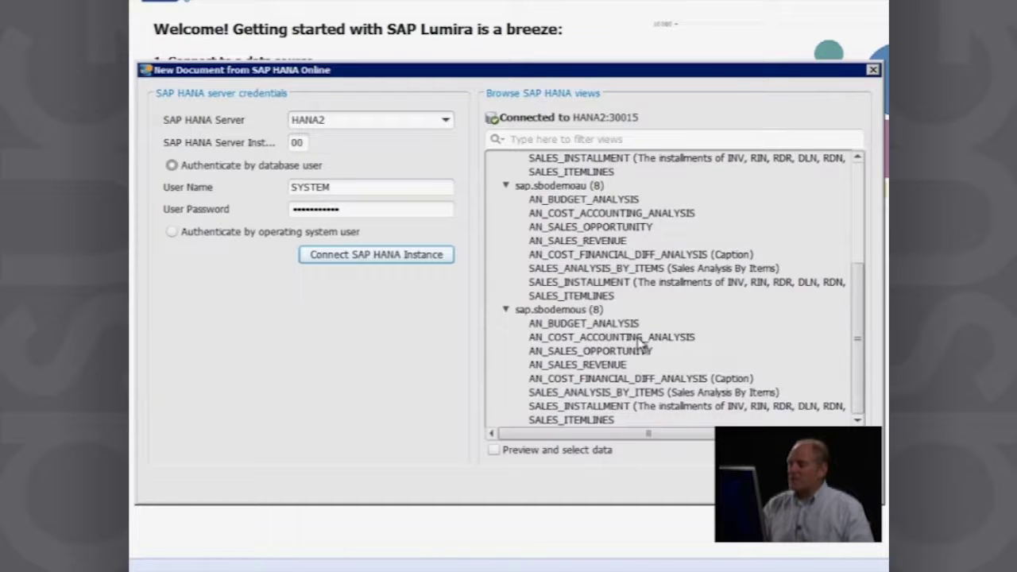
left_click(601, 366)
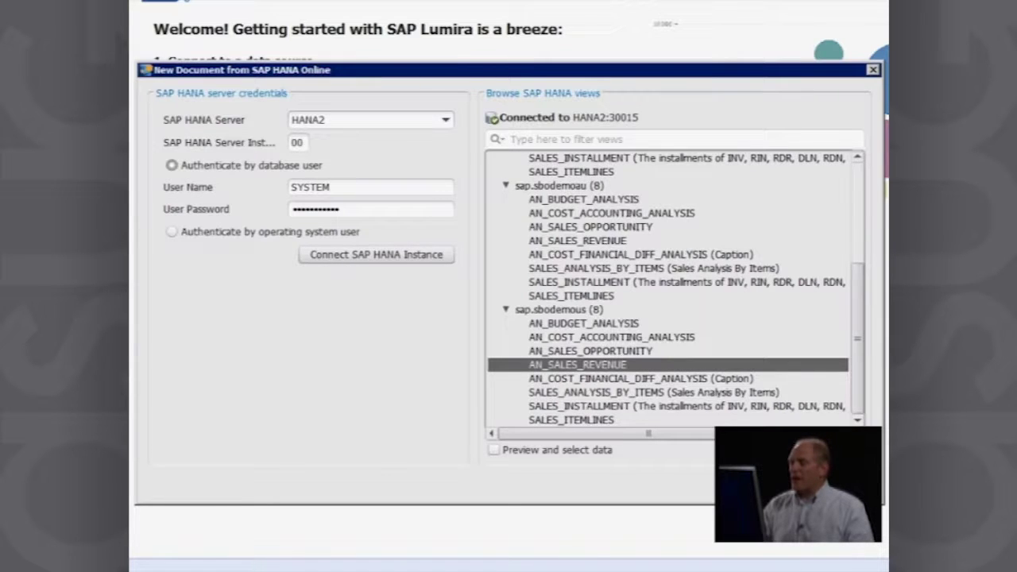
key("Return")
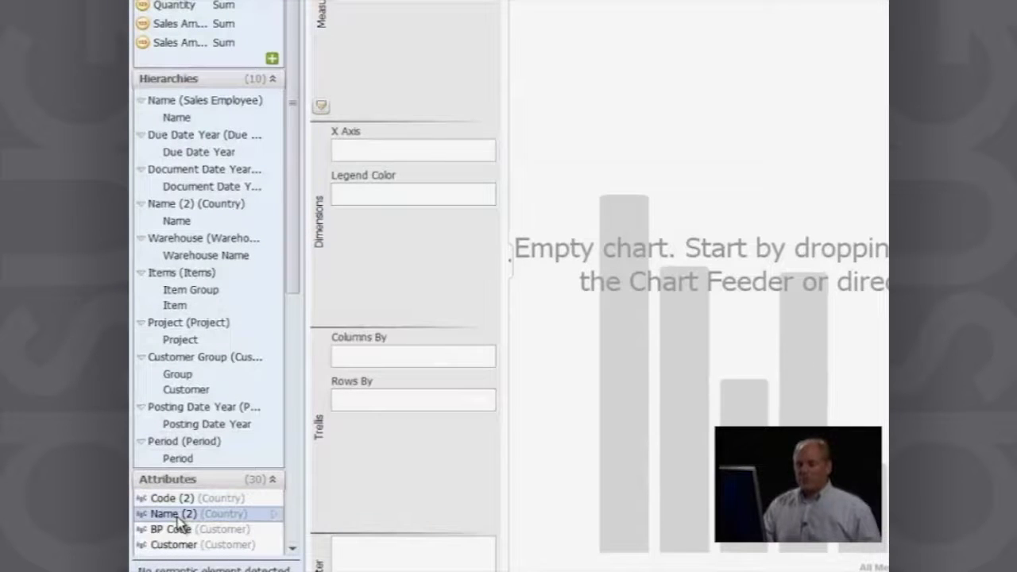
Step: Put the Sales Amount (LC) measure on Y Axis 1 for a single-bar chart
left_click(179, 515)
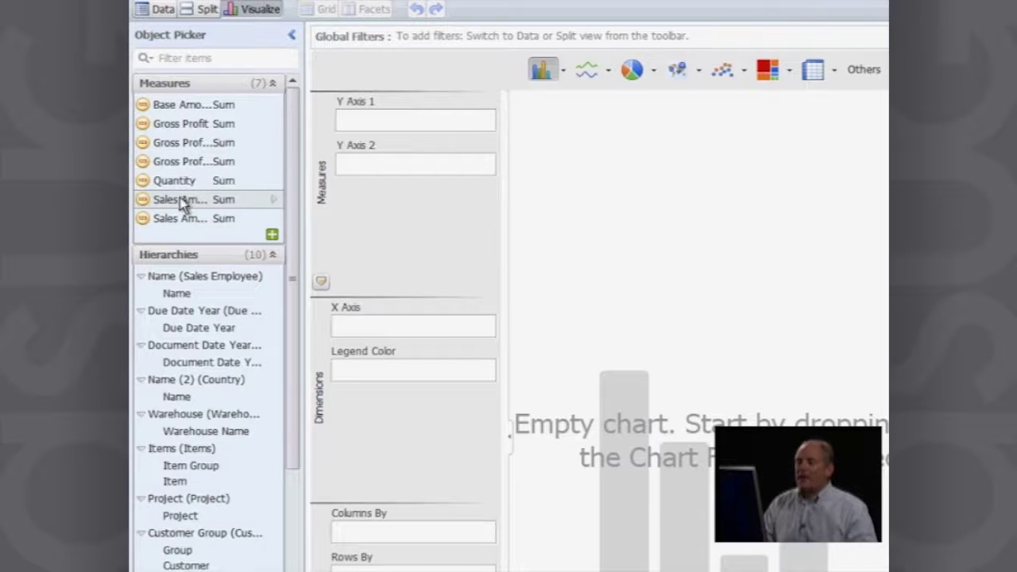
left_click_drag(186, 204, 407, 129)
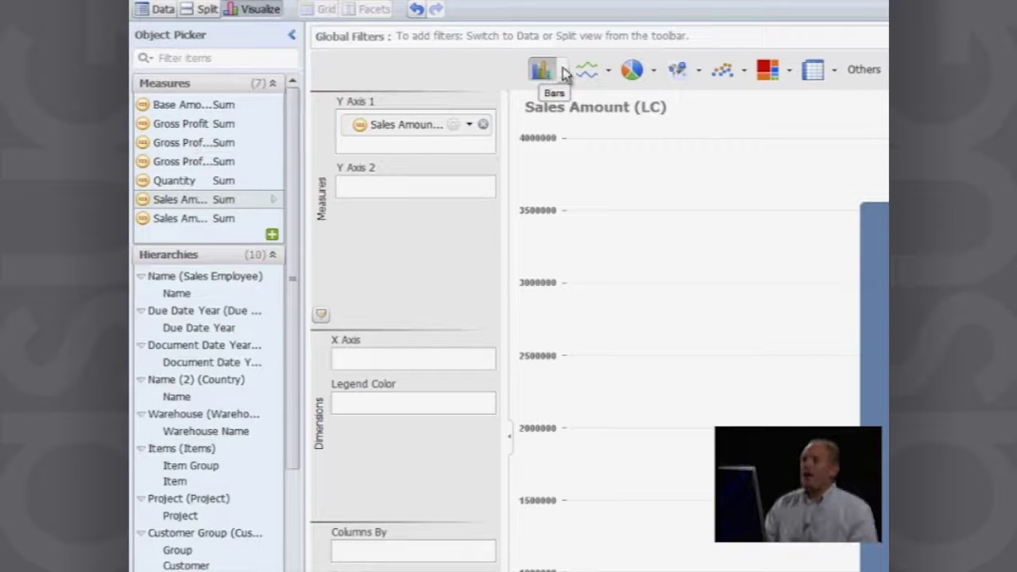
Step: Show the column chart variants next to the Bars chart button
left_click(564, 72)
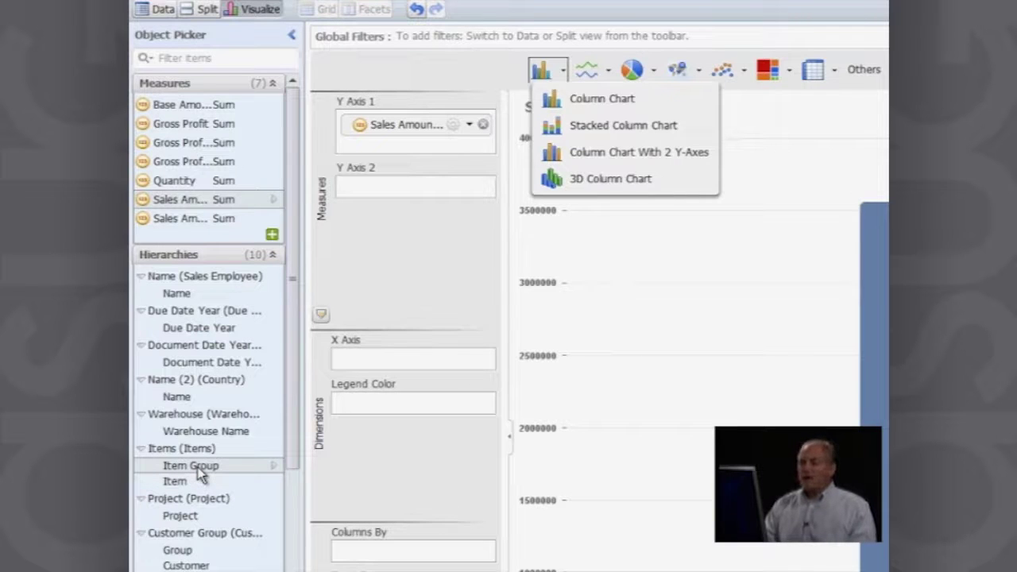
Step: Place Item Group on the X axis, splitting sales into six bars from Accessories to Servers
left_click_drag(200, 475, 389, 361)
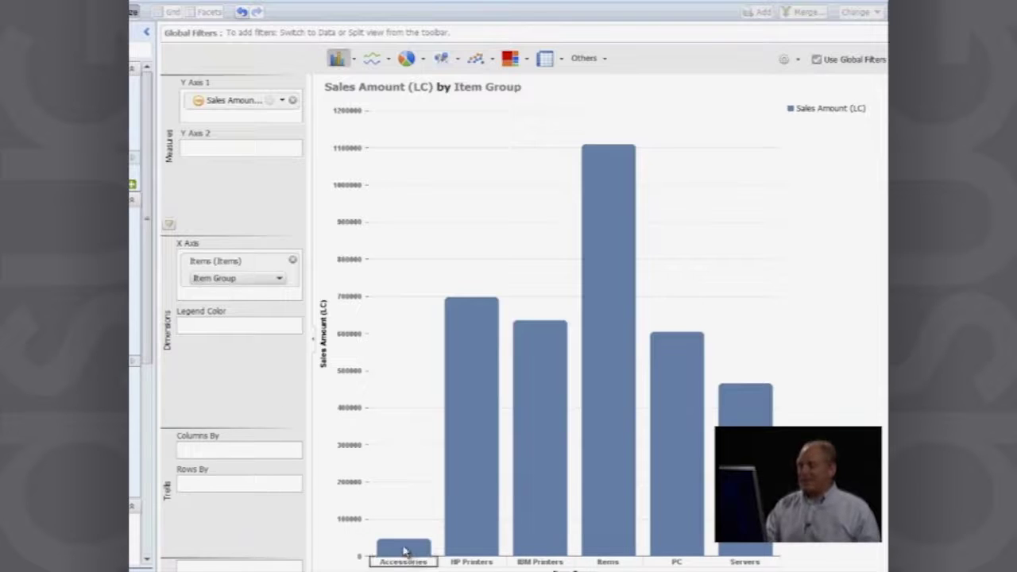
mouse_move(466, 541)
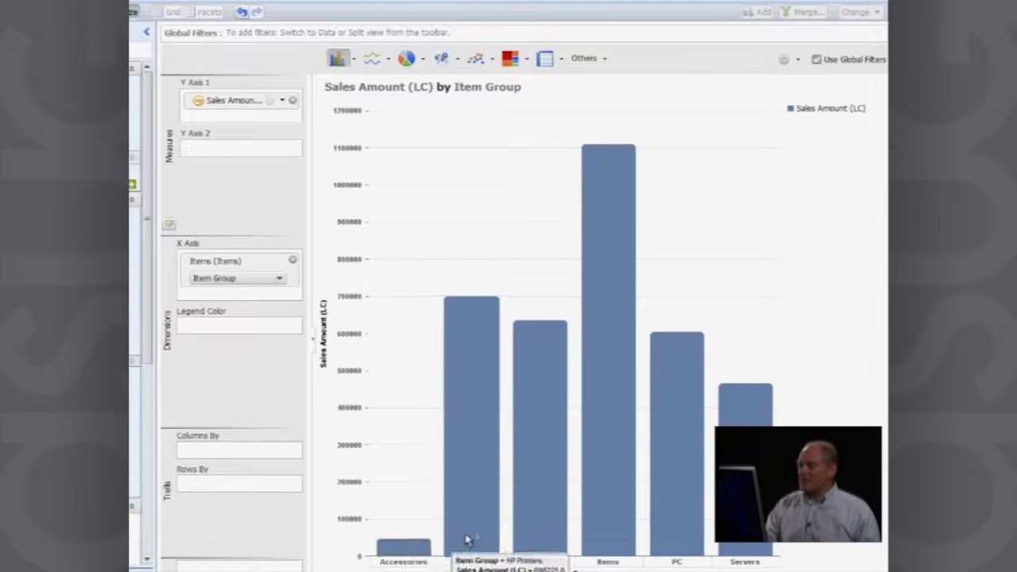
mouse_move(554, 499)
mouse_move(618, 432)
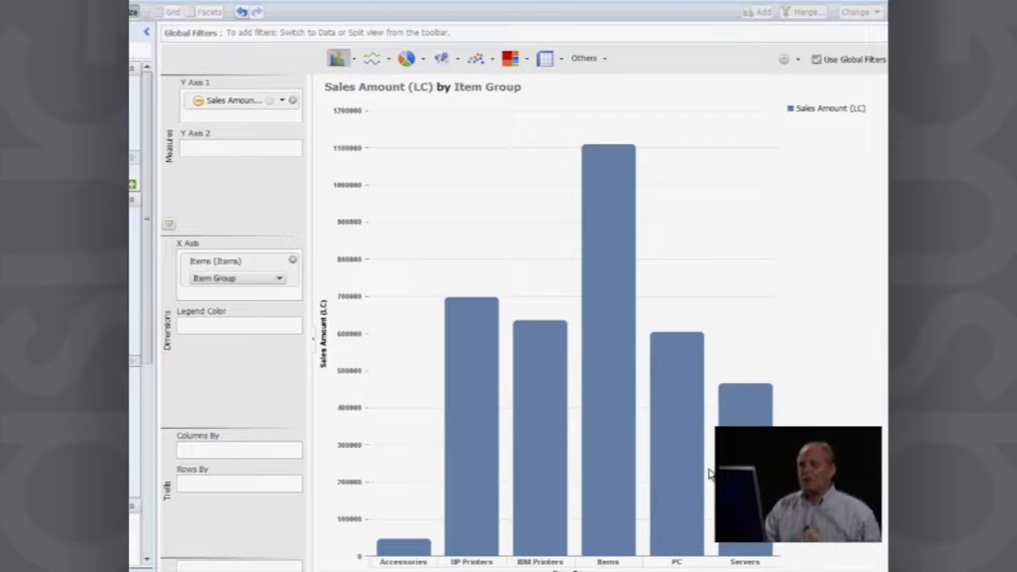
mouse_move(699, 475)
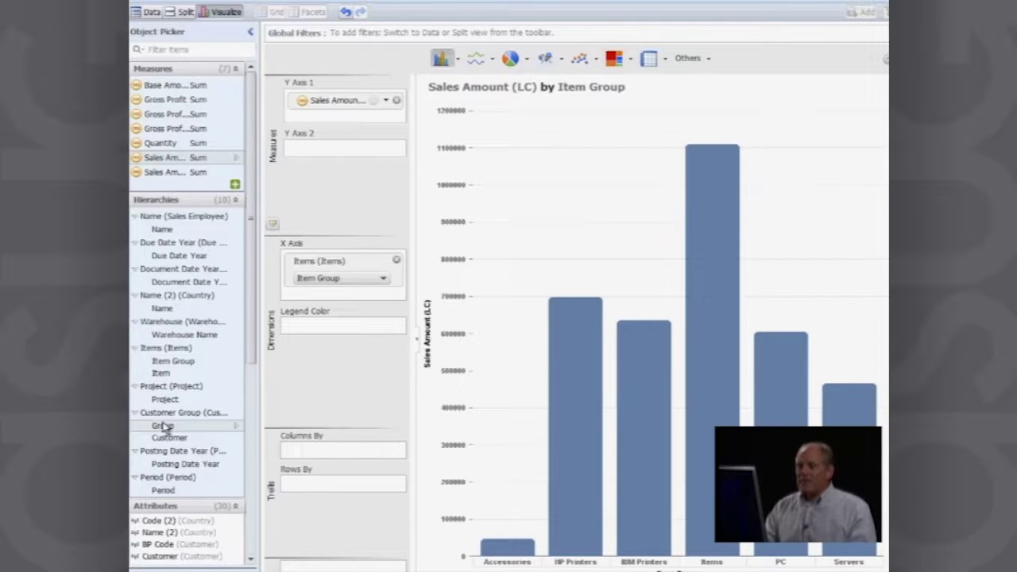
Step: Colour the bars by customer Group and move Items toward the Legend Color well
left_click_drag(163, 427, 320, 329)
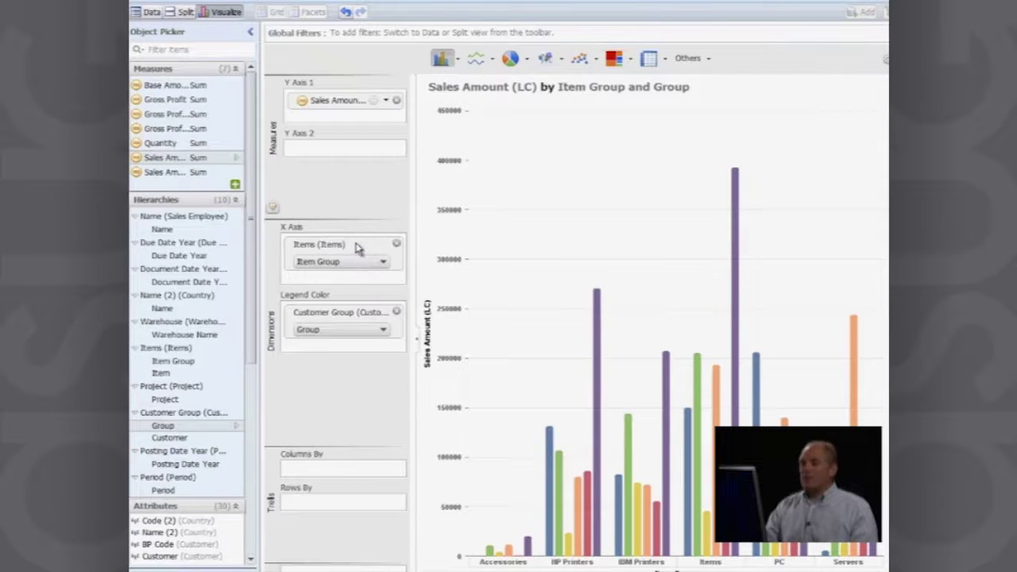
left_click_drag(356, 248, 352, 379)
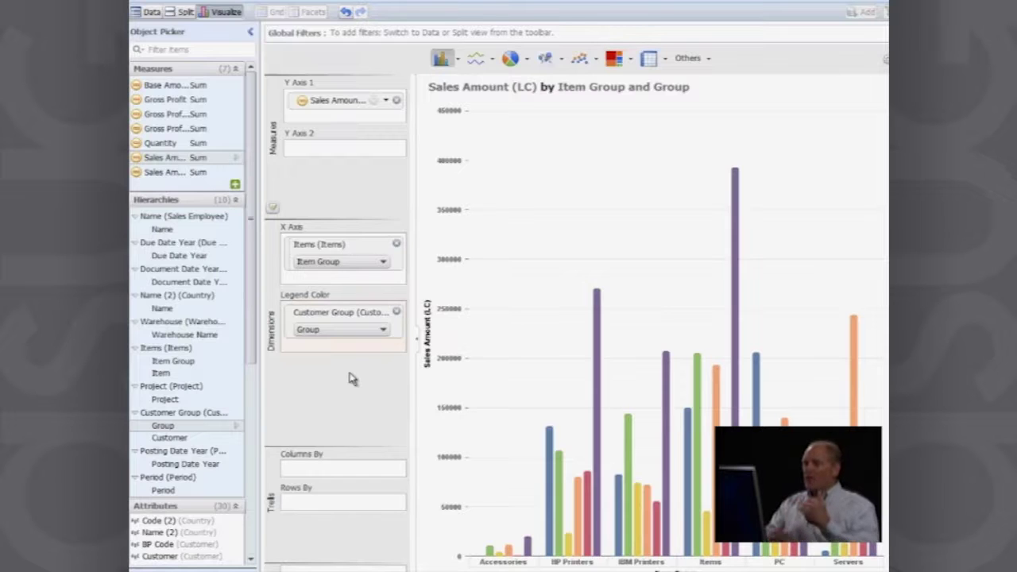
Step: Remove Customer Group and Items, then add Group and Item Group to the current chart
left_click(397, 312)
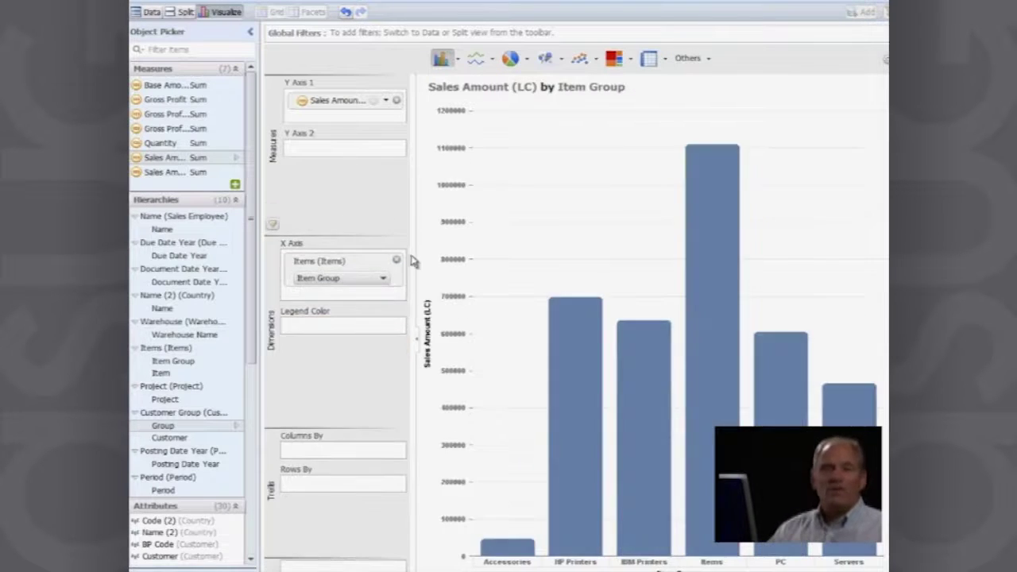
left_click(395, 259)
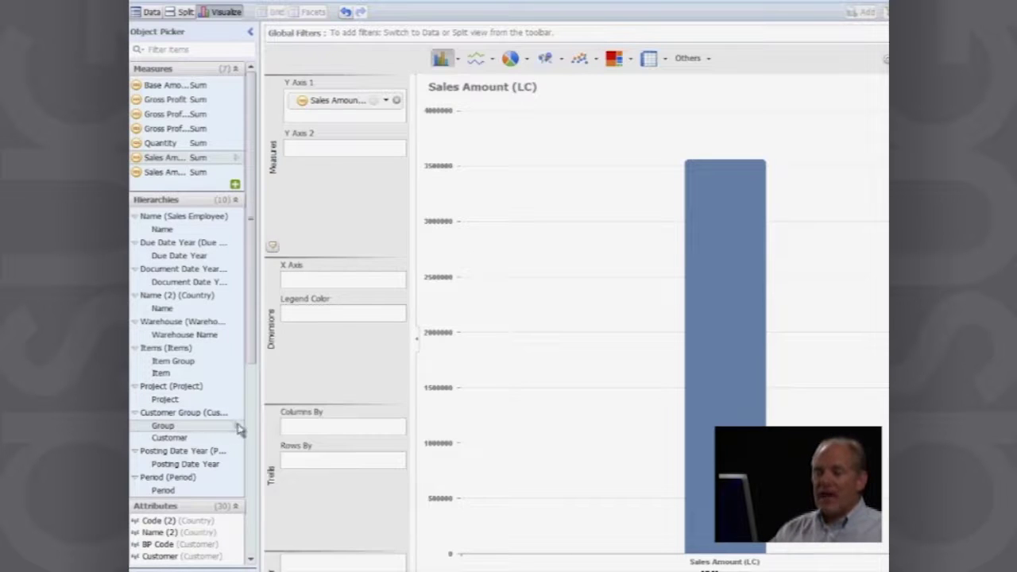
right_click(199, 432)
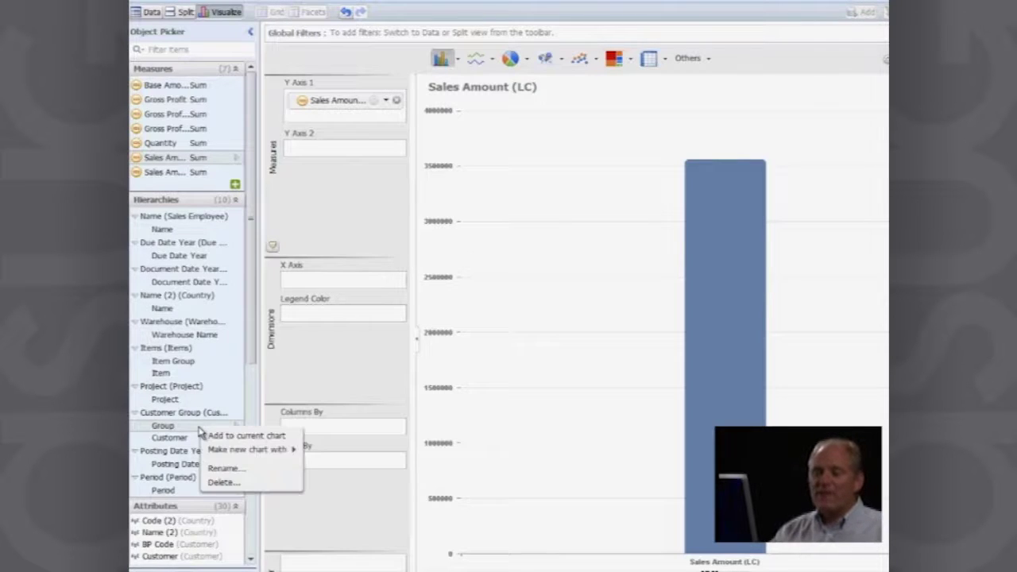
left_click(225, 436)
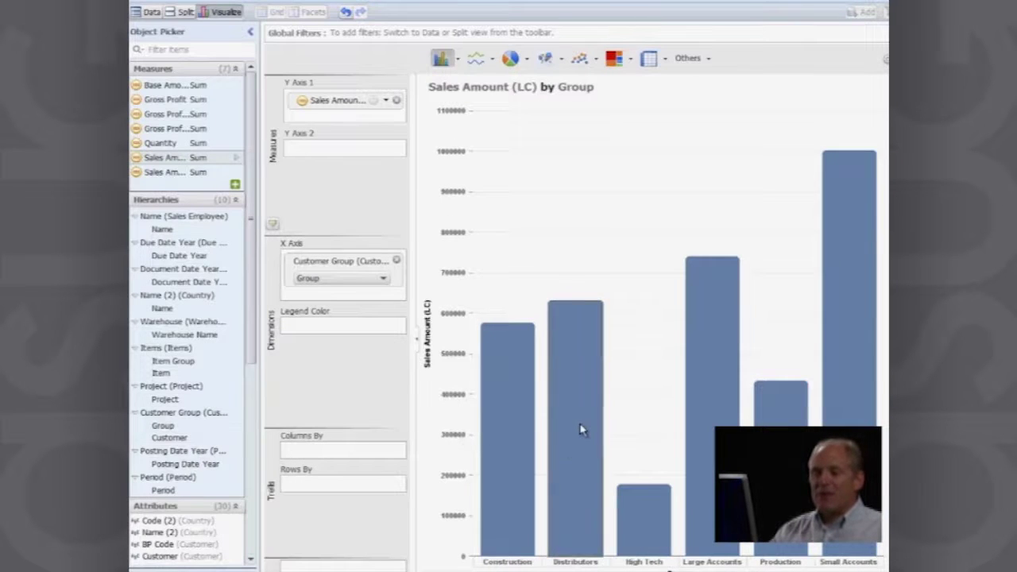
mouse_move(581, 430)
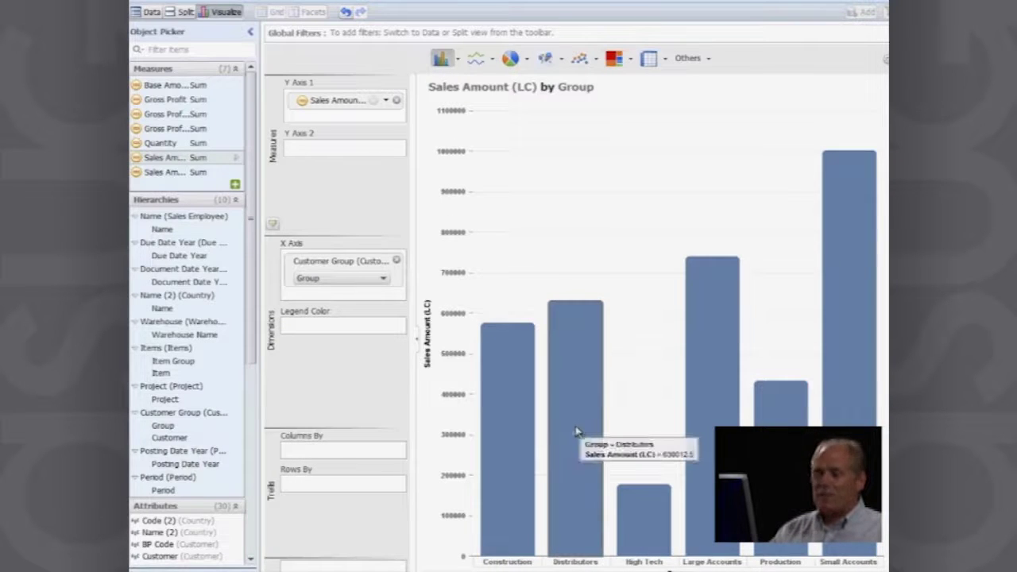
right_click(181, 364)
left_click(221, 370)
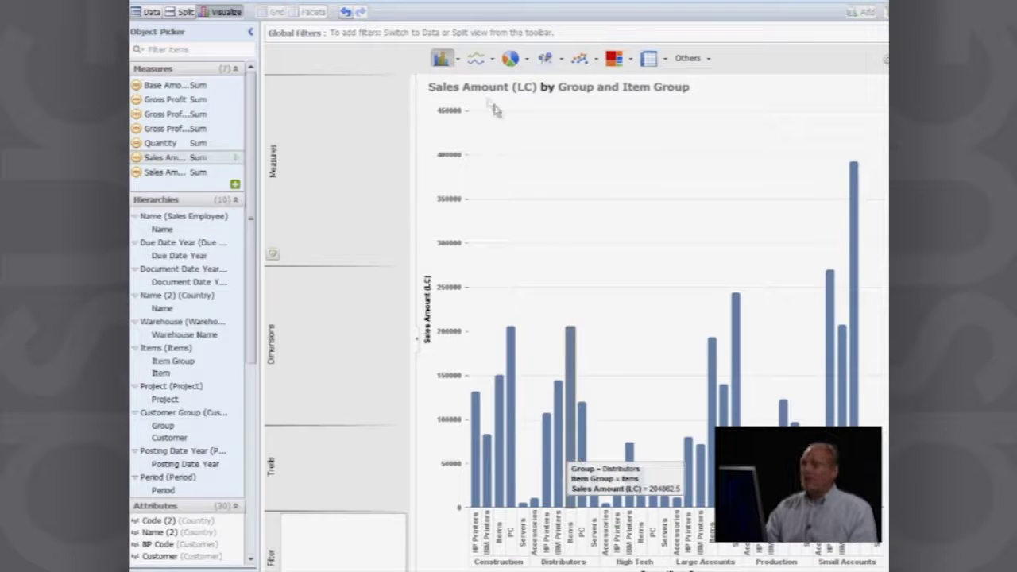
Step: Try the stacked column, two-Y-axis column and line chart types
left_click(459, 64)
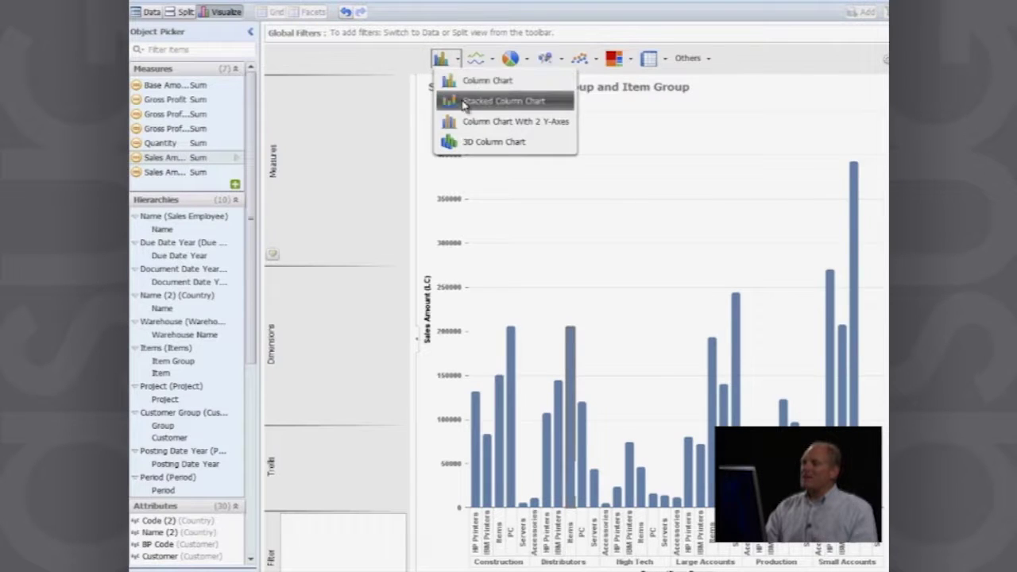
left_click(465, 101)
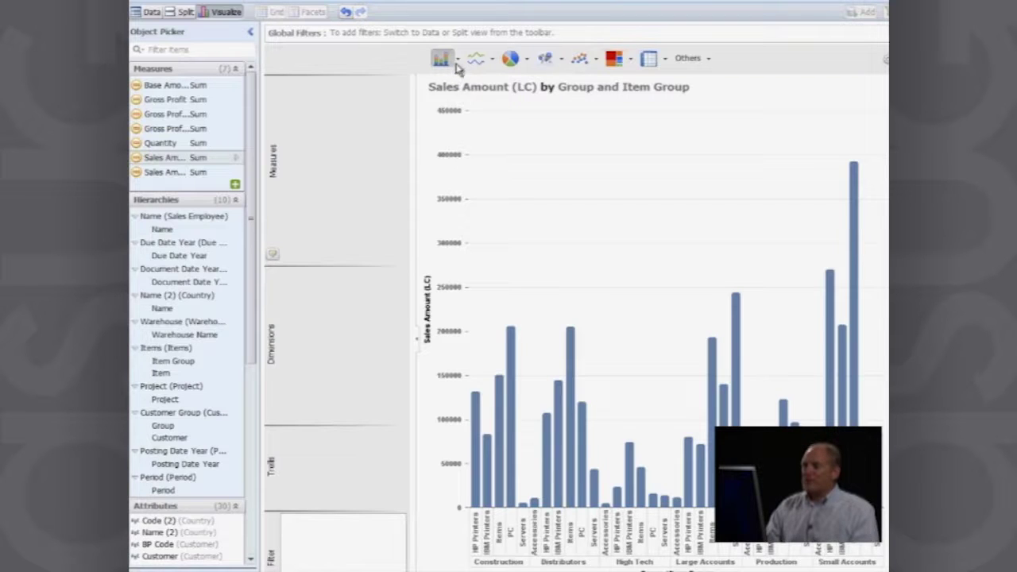
left_click(457, 63)
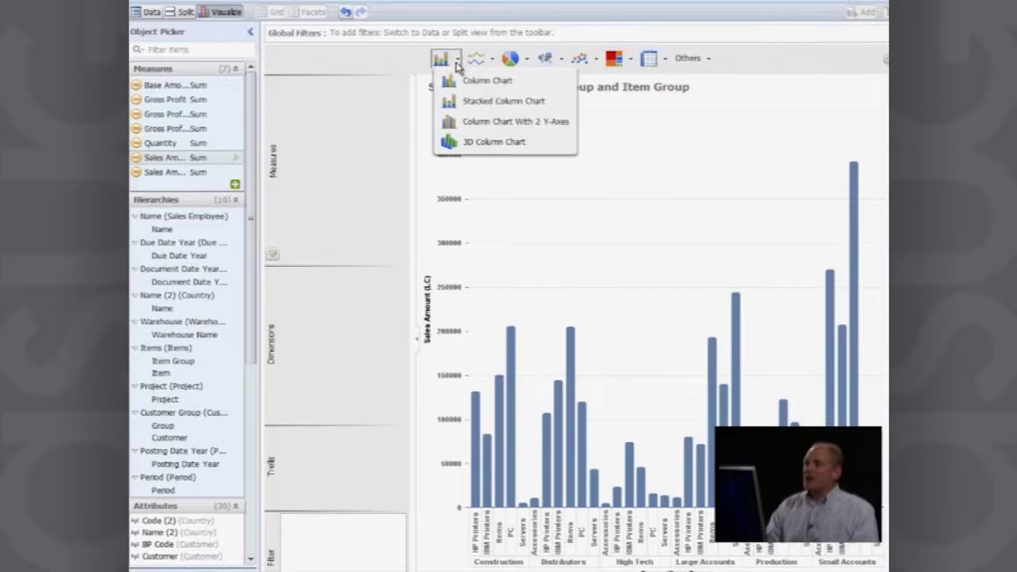
left_click(461, 122)
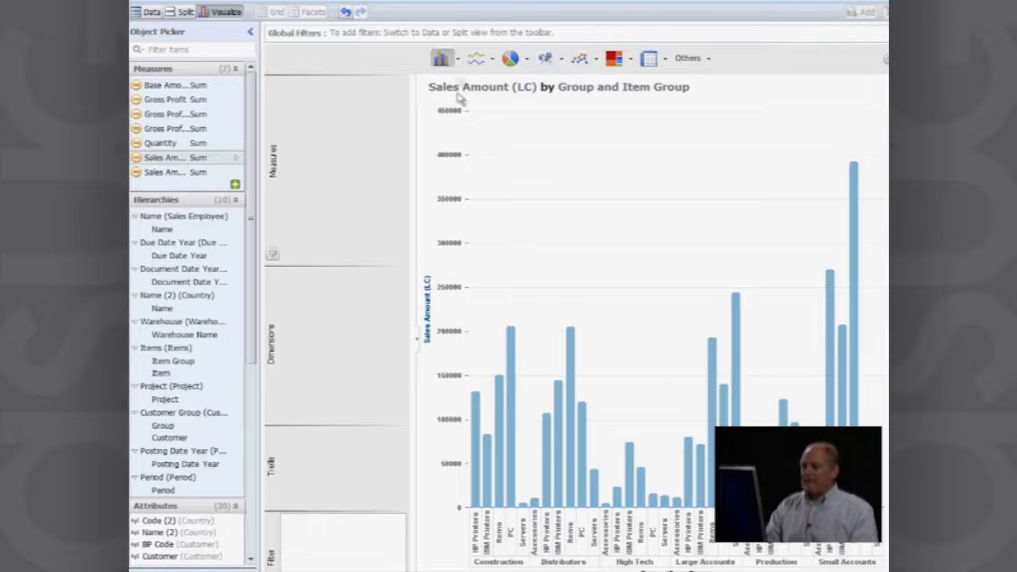
left_click(495, 60)
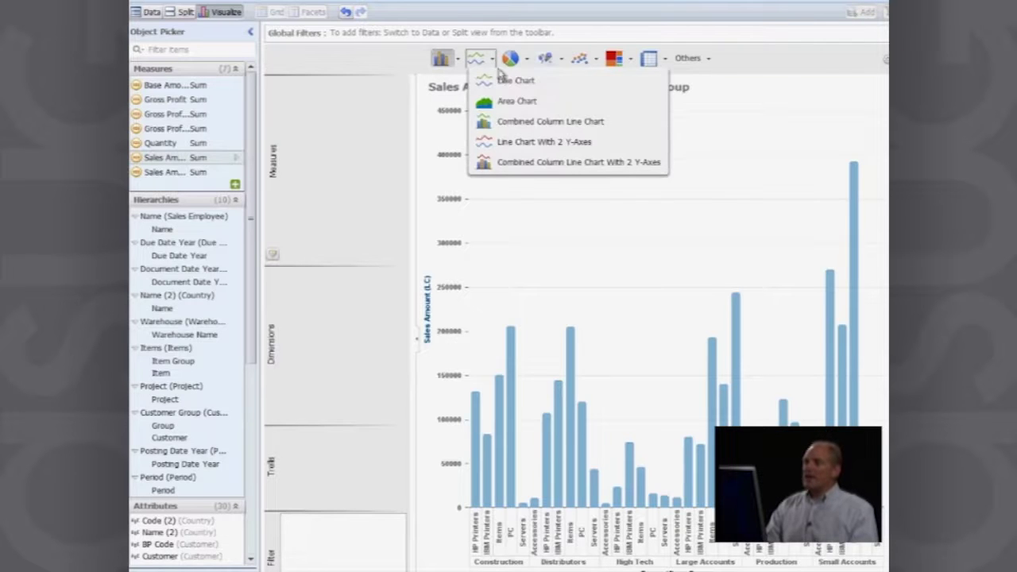
left_click(503, 80)
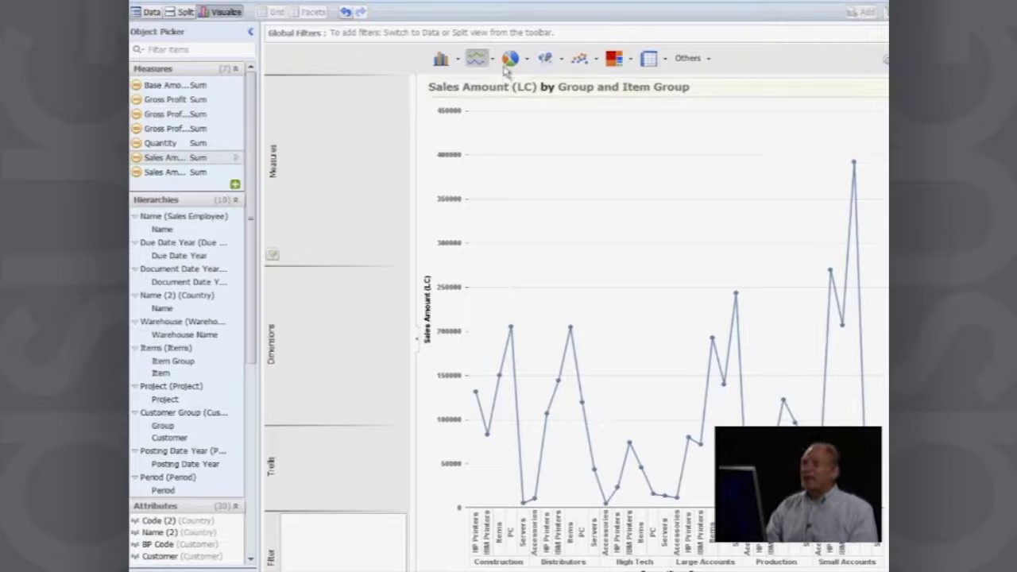
Step: Switch the chart to a pie chart of Sales Amount by Group and Item Group
left_click(527, 61)
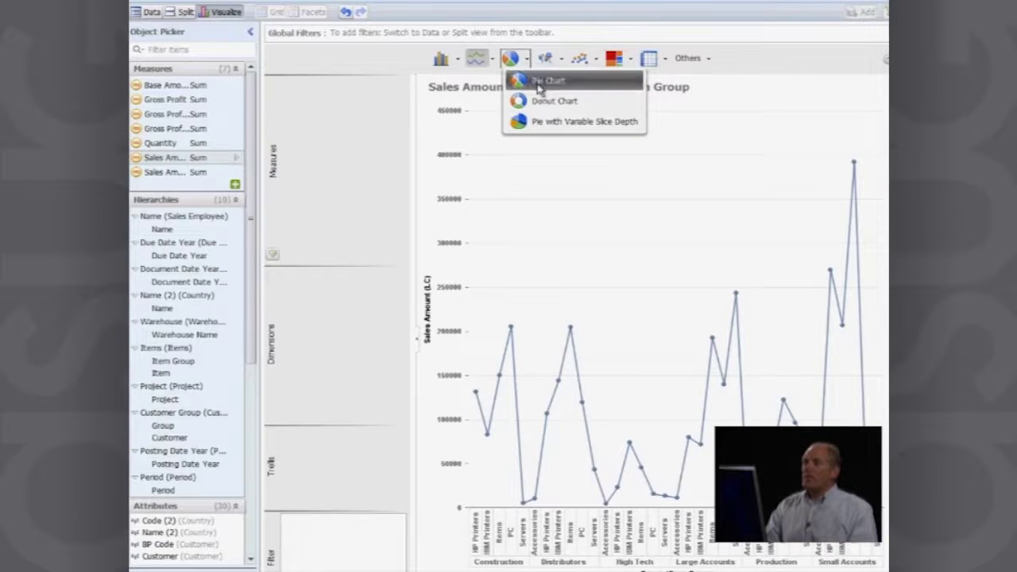
left_click(539, 89)
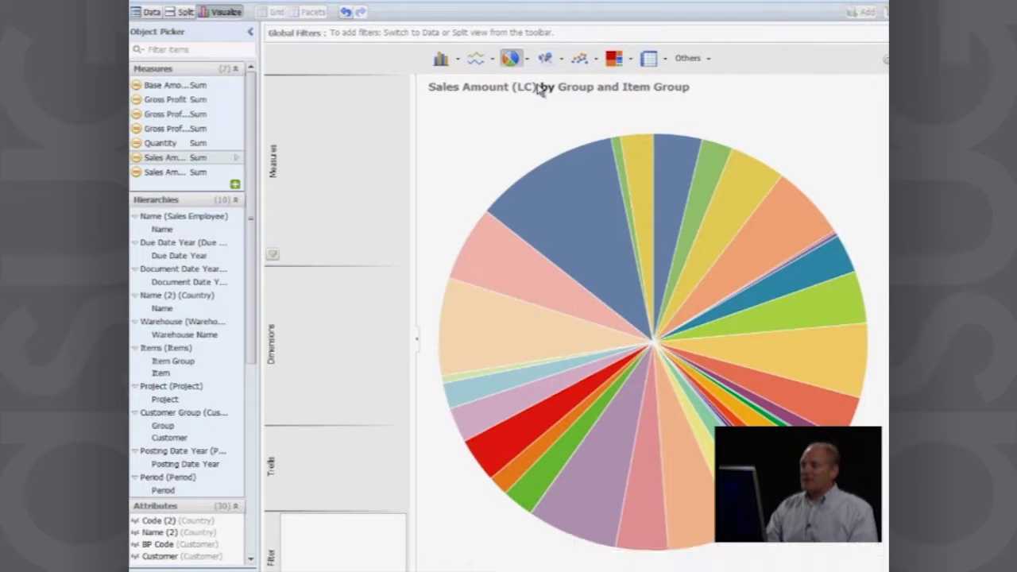
left_click(527, 59)
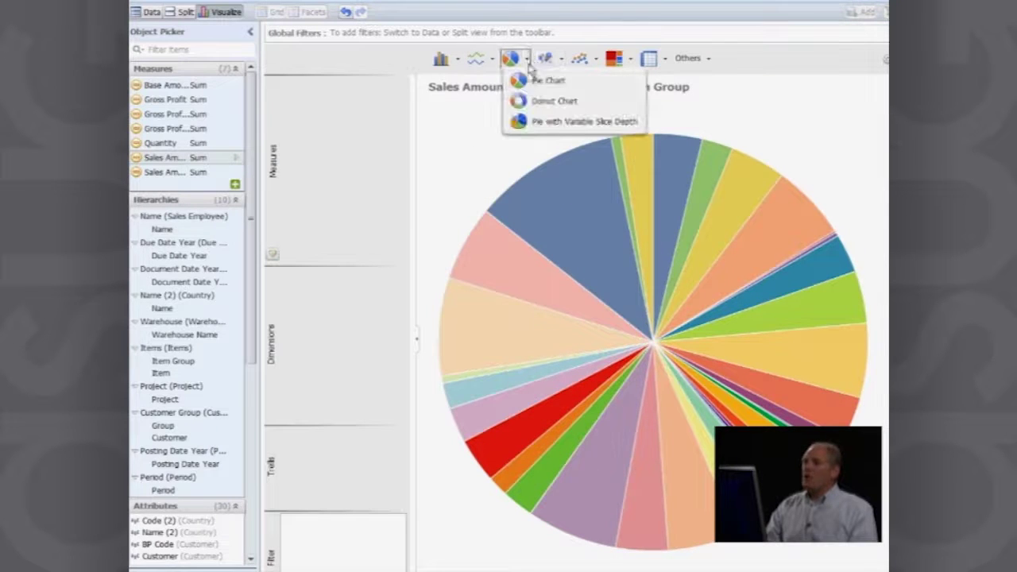
left_click(549, 128)
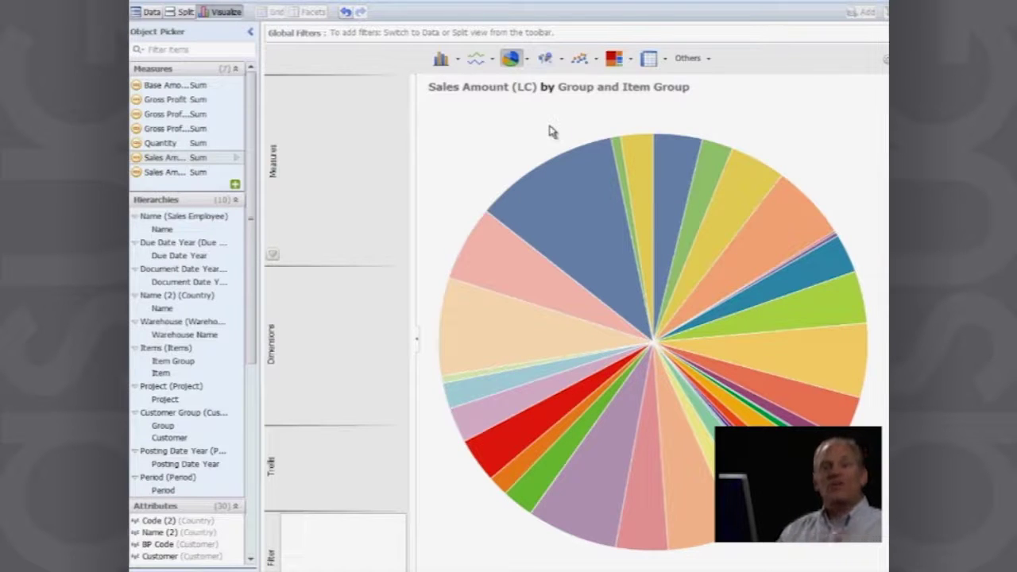
Step: Inspect the large blue pie slice, then turn the chart back into a column chart
left_click(582, 204)
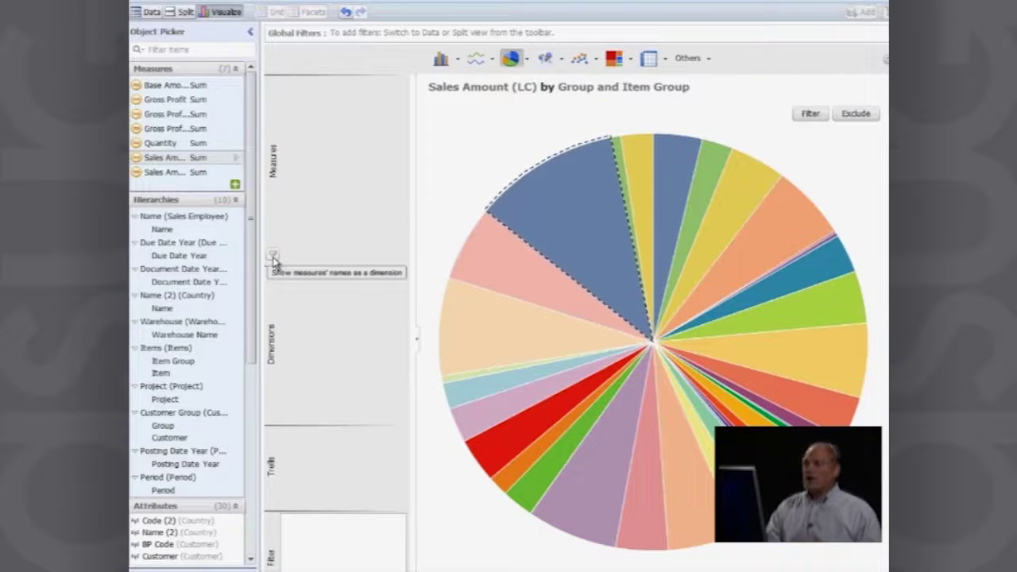
left_click(445, 60)
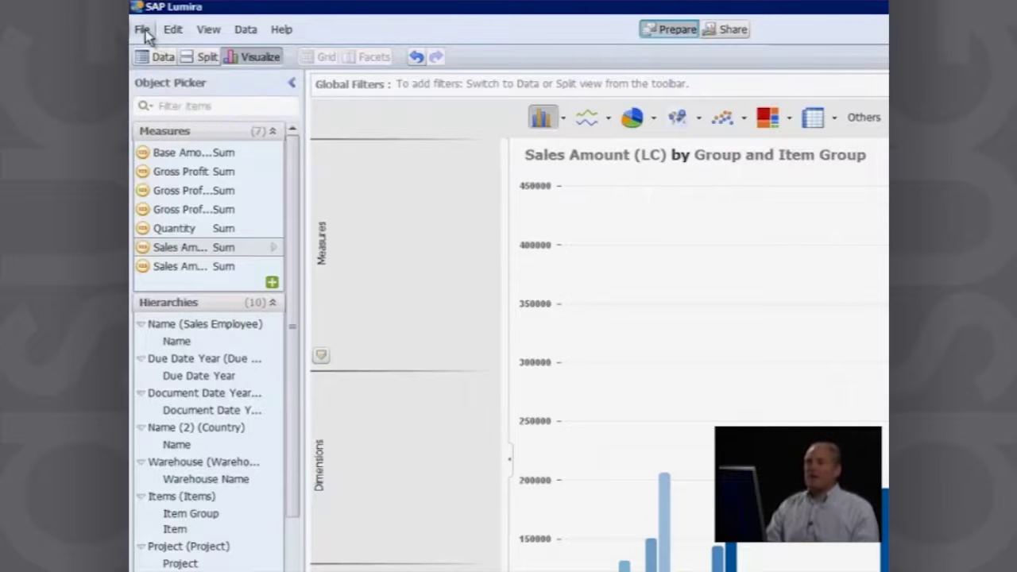
Step: Save the document as 'Sales by Customer Group by item Group' via Save As
left_click(144, 31)
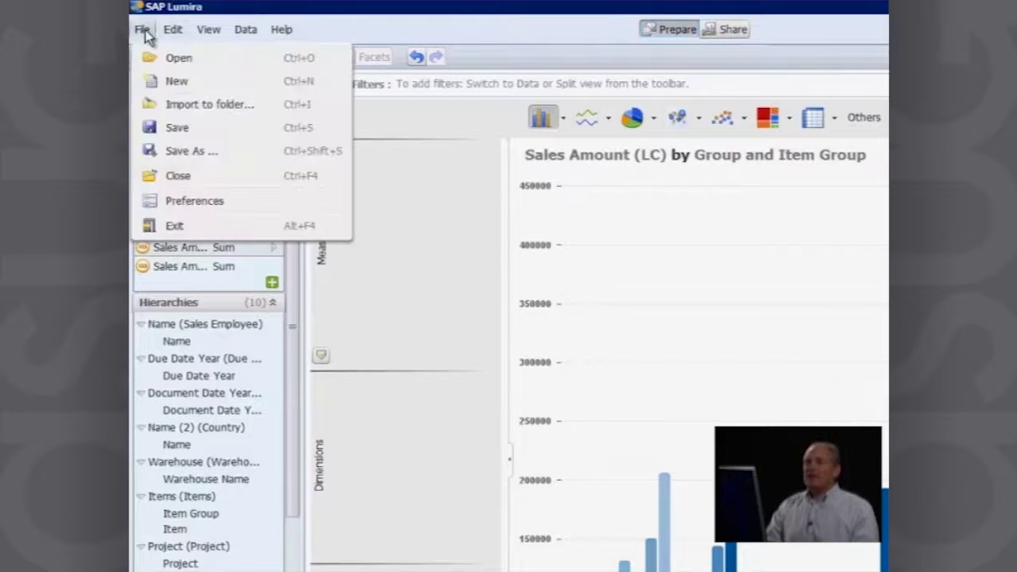
left_click(176, 153)
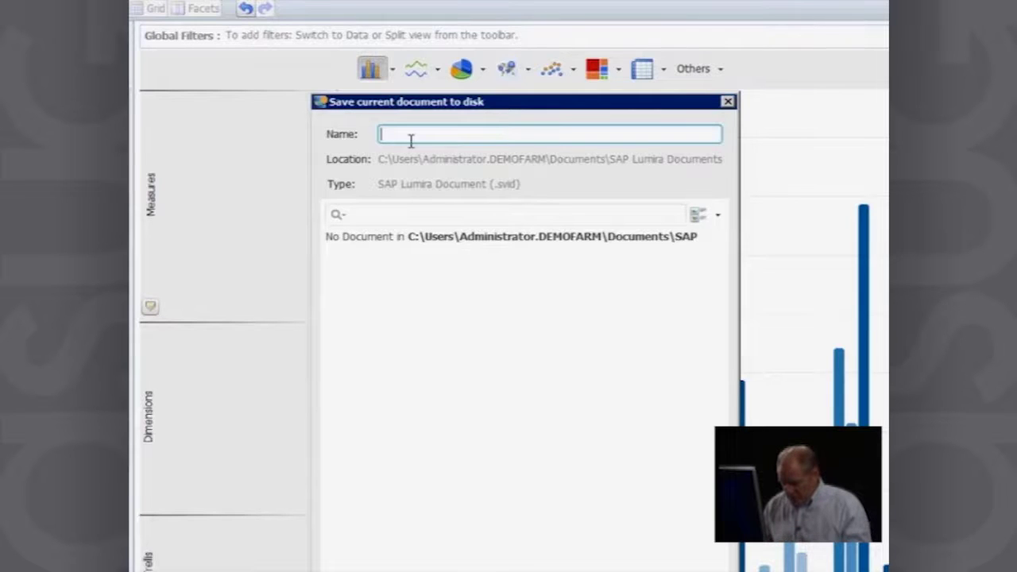
type("Sales by ")
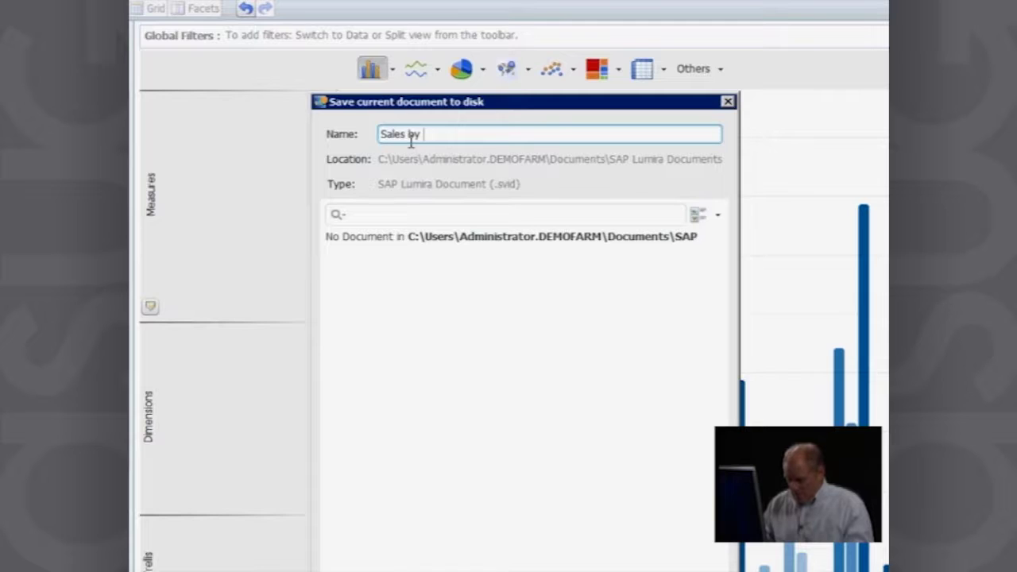
type("Custo")
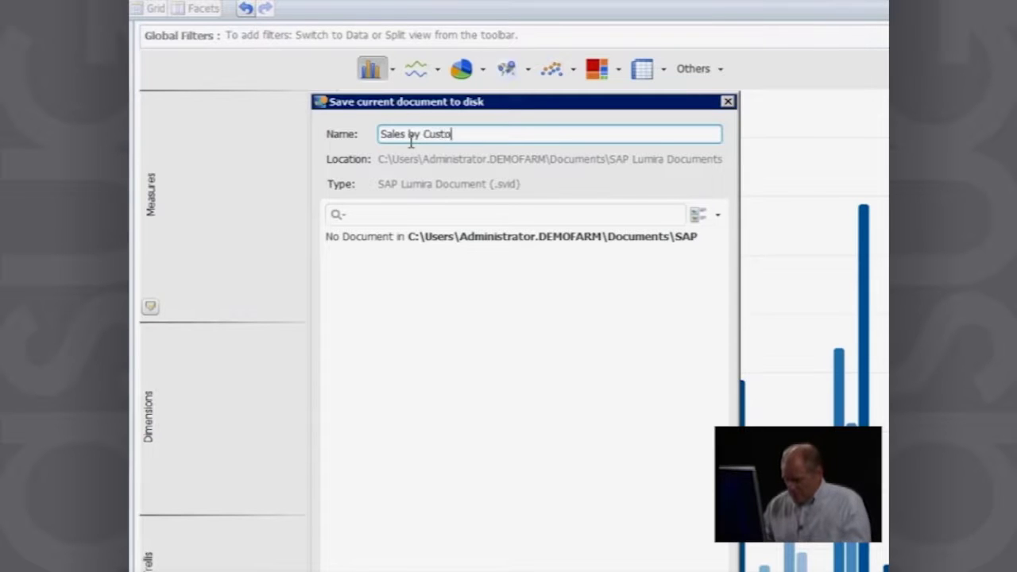
type("mer Grou")
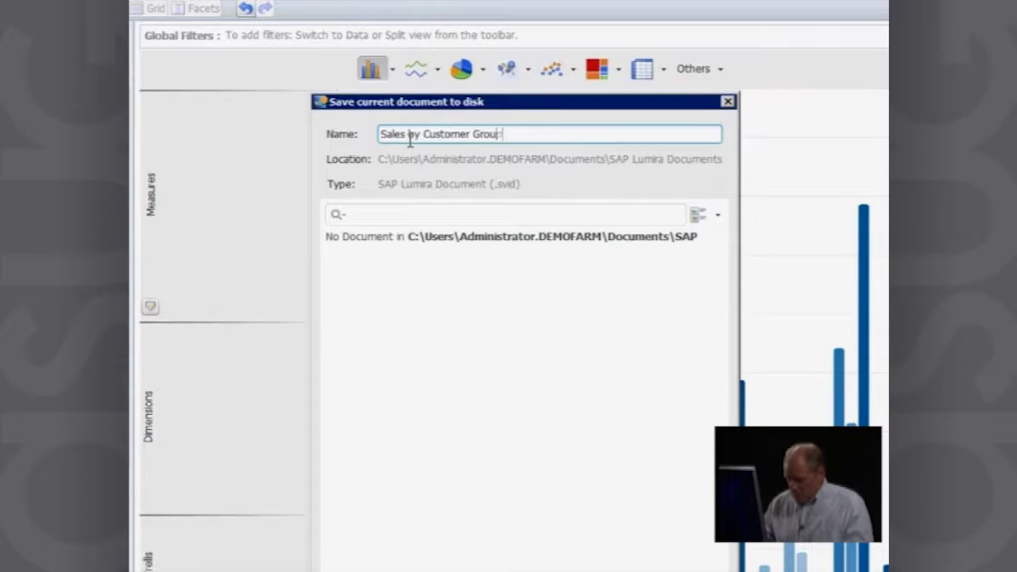
type("p by item ")
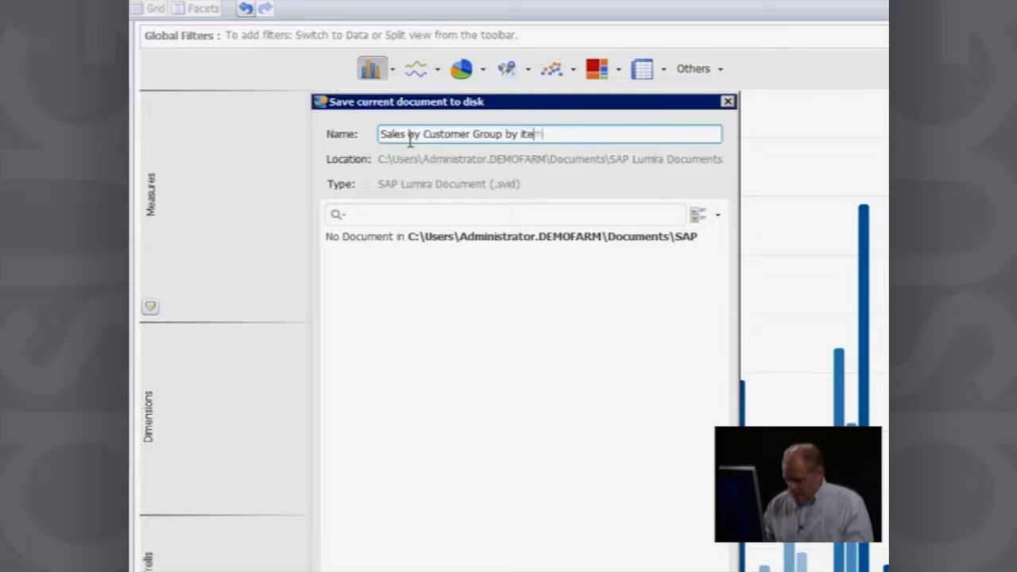
type("Group")
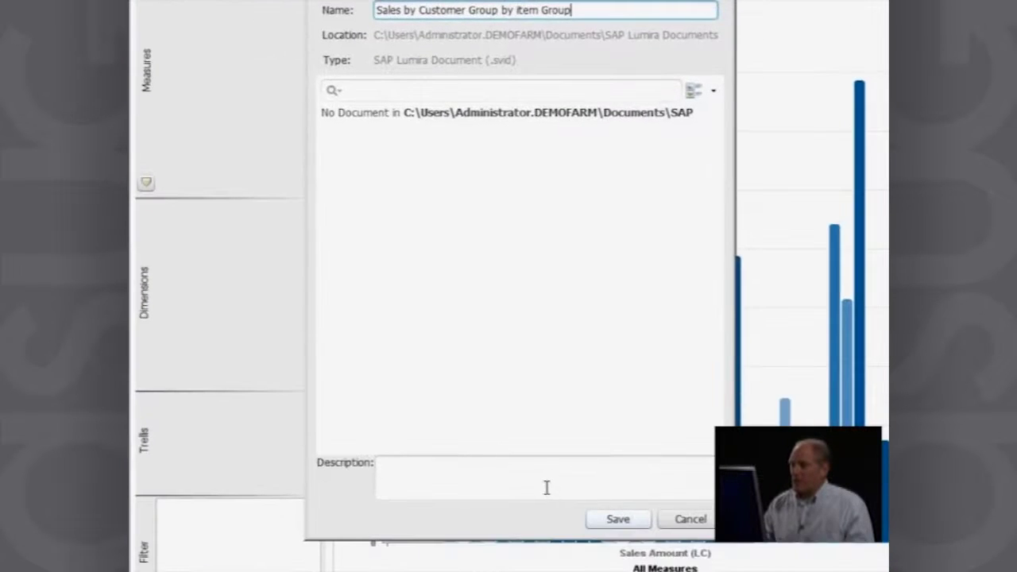
left_click(546, 487)
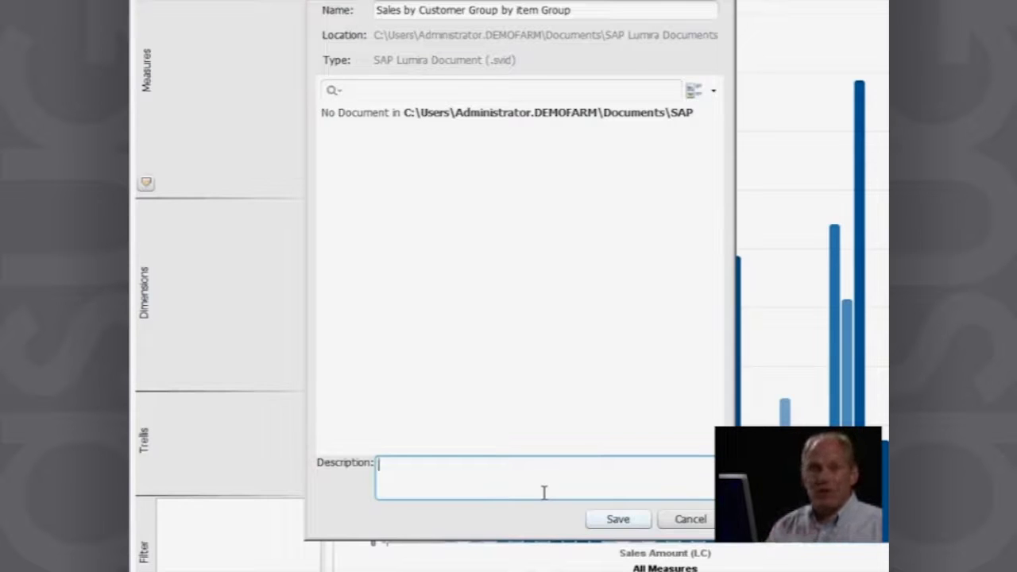
left_click(614, 524)
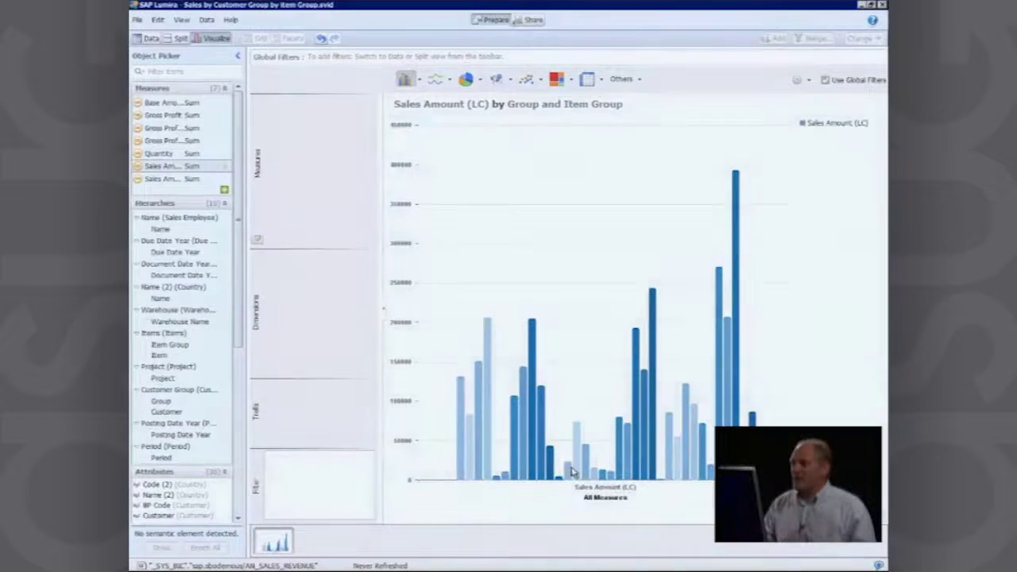
Step: In the Share view, select the 'Sales Amount (LC) by Group' visualization for publishing
left_click(540, 23)
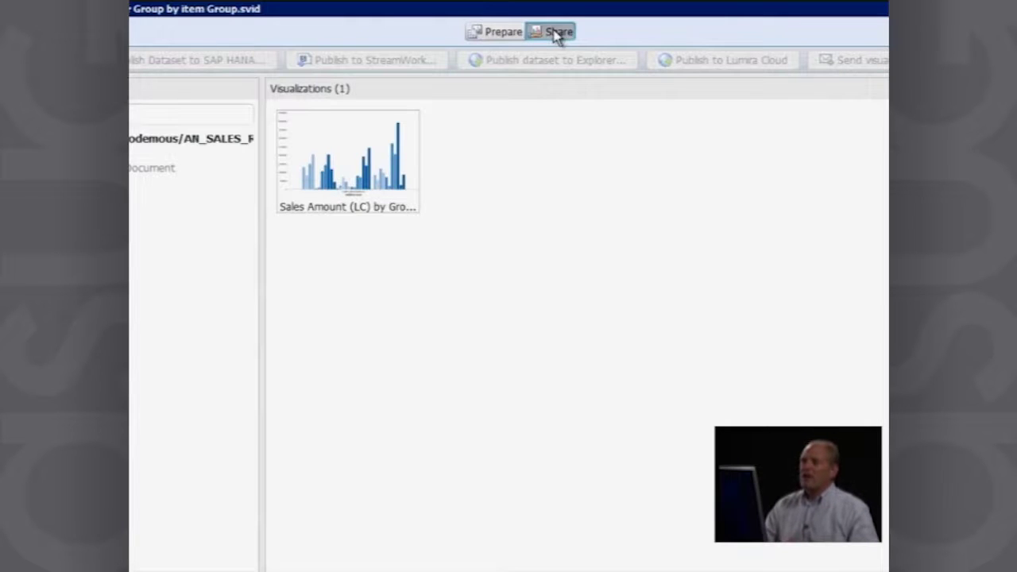
left_click(355, 170)
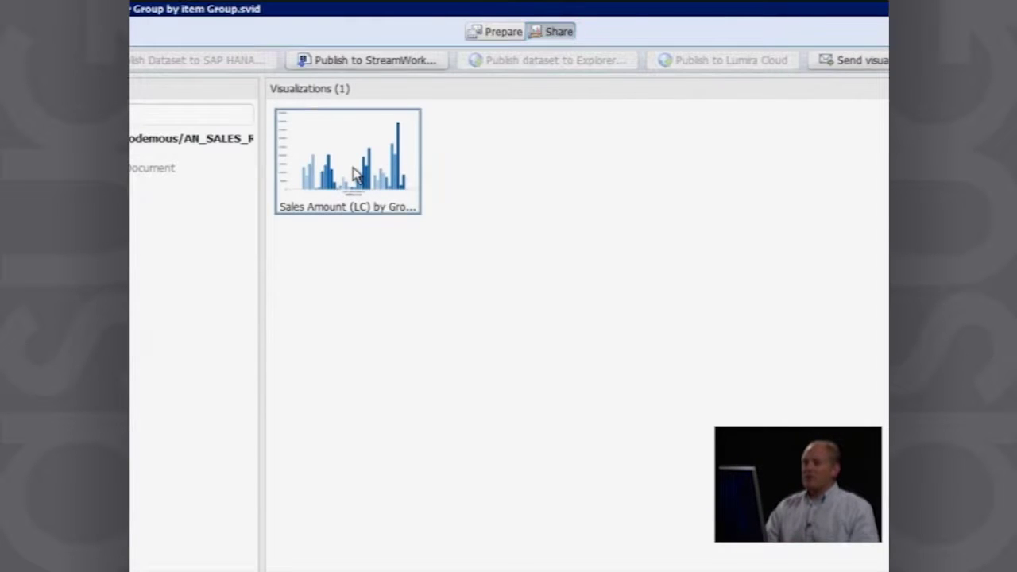